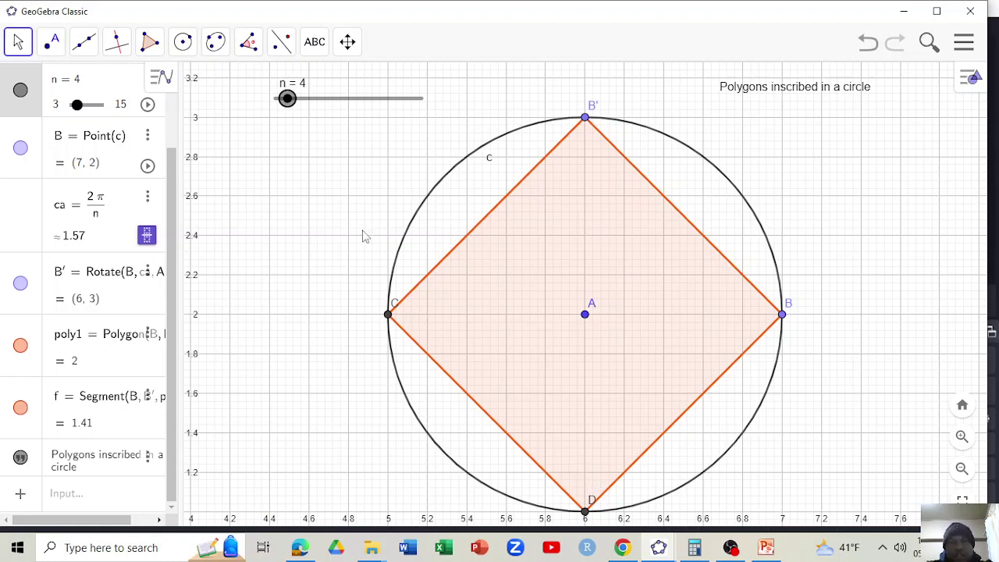
- Set slider n to 3, animate it to view the inscribed polygons, and return it to 3
{"action": "left_click_drag", "start_coordinate": [278, 110], "coordinate": [277, 110]}
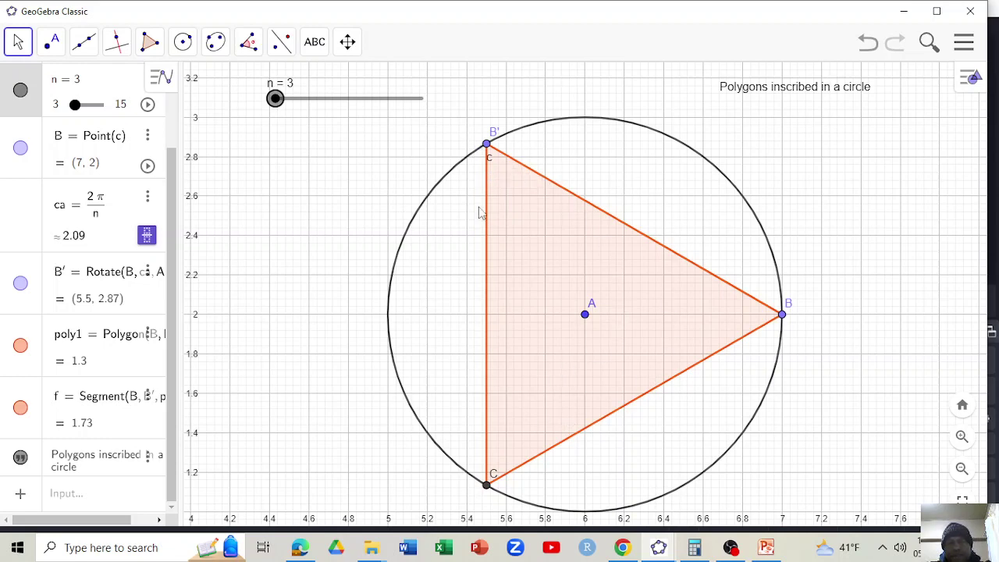
{"action": "right_click", "coordinate": [283, 101]}
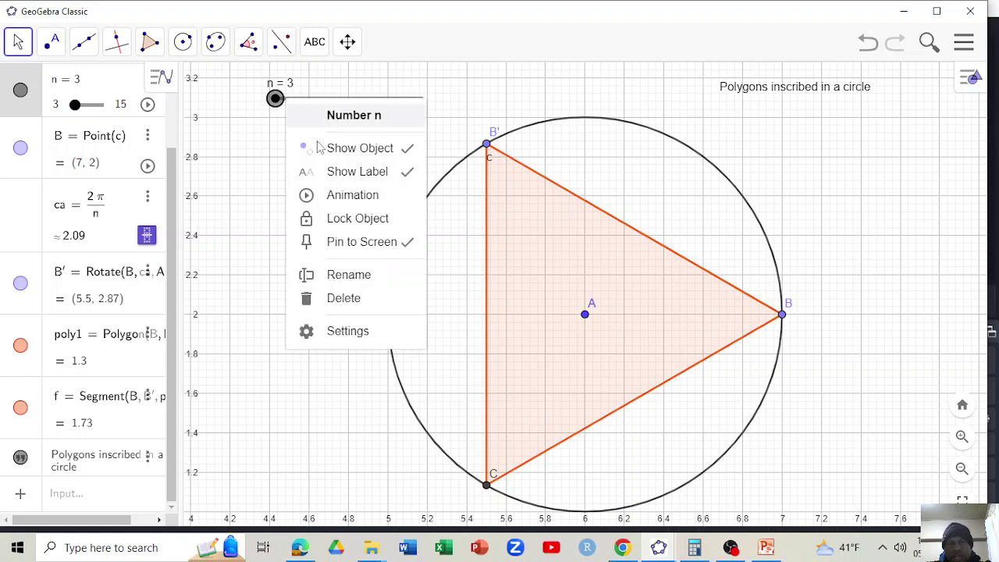
{"action": "left_click", "coordinate": [341, 202]}
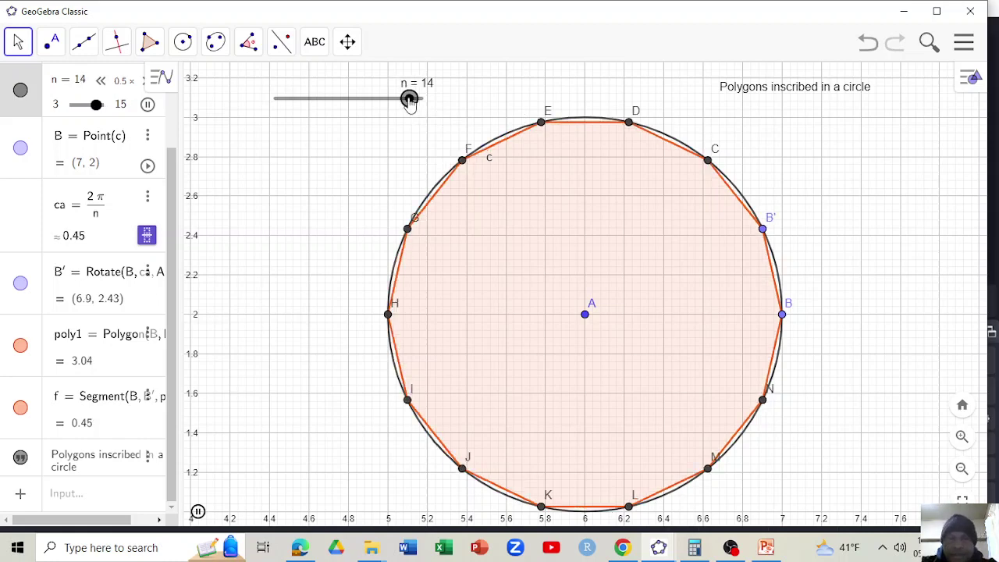
{"action": "left_click_drag", "start_coordinate": [406, 101], "coordinate": [276, 97]}
{"action": "right_click", "coordinate": [275, 99]}
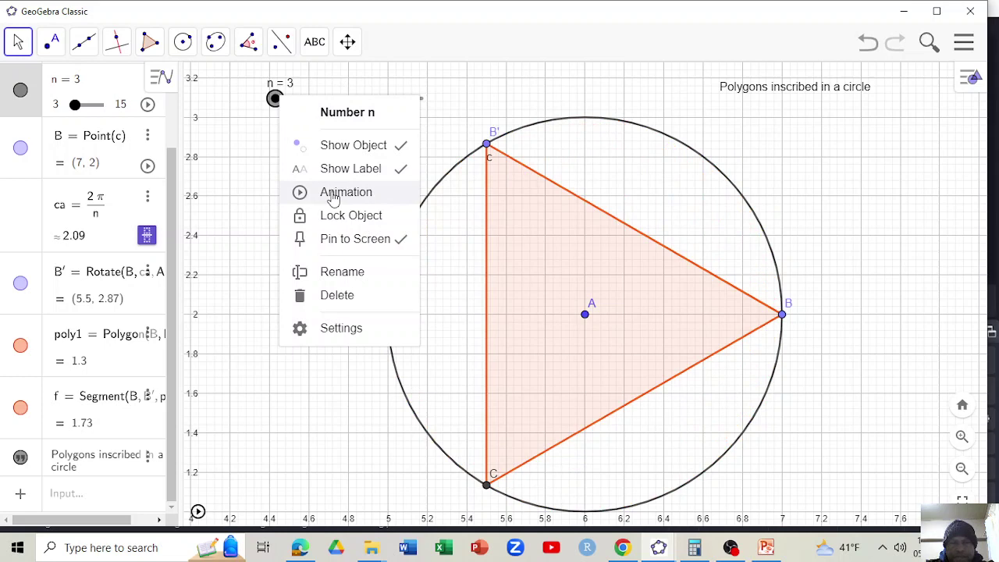
- Switch to the GeoGebra window containing only a circle and two points, and delete all its objects
{"action": "left_click", "coordinate": [906, 11]}
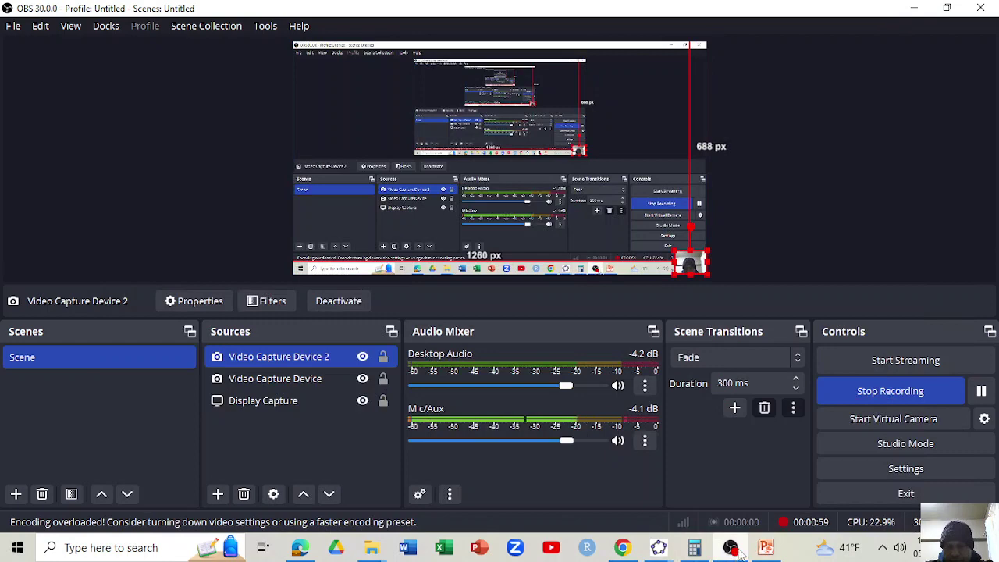
{"action": "mouse_move", "coordinate": [726, 551]}
{"action": "mouse_move", "coordinate": [659, 547]}
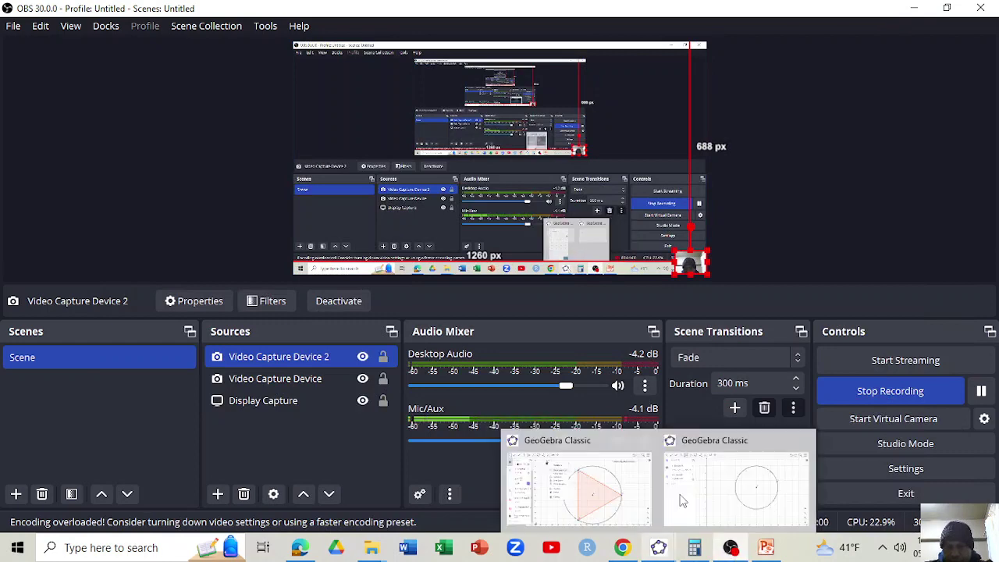
{"action": "left_click", "coordinate": [681, 500]}
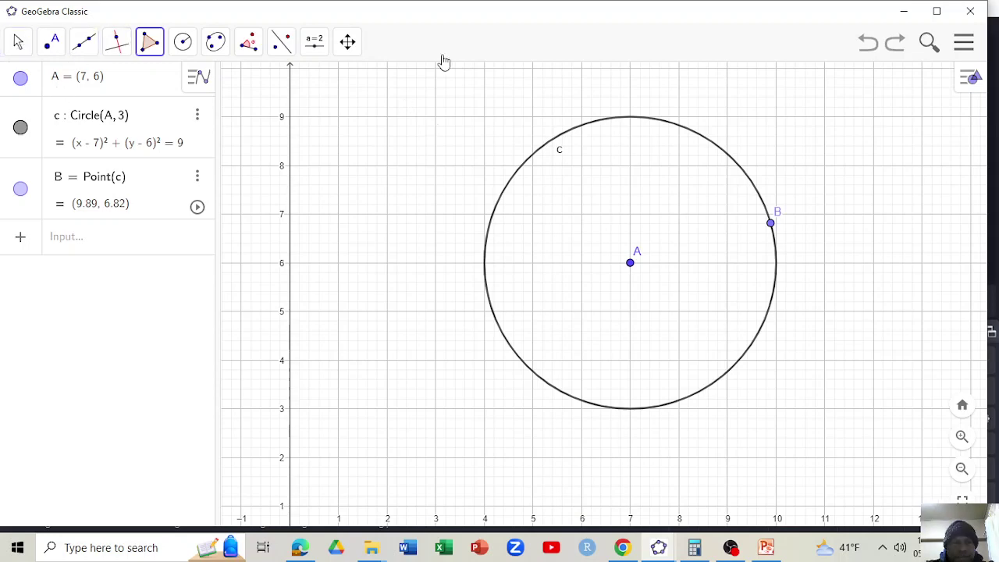
{"action": "left_click_drag", "start_coordinate": [417, 80], "coordinate": [835, 503]}
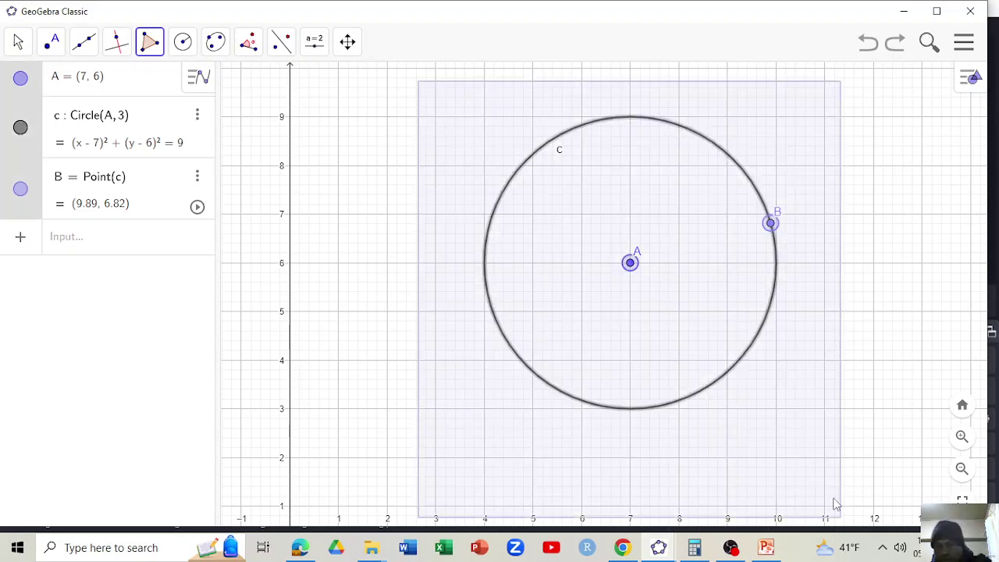
{"action": "key", "text": "Delete"}
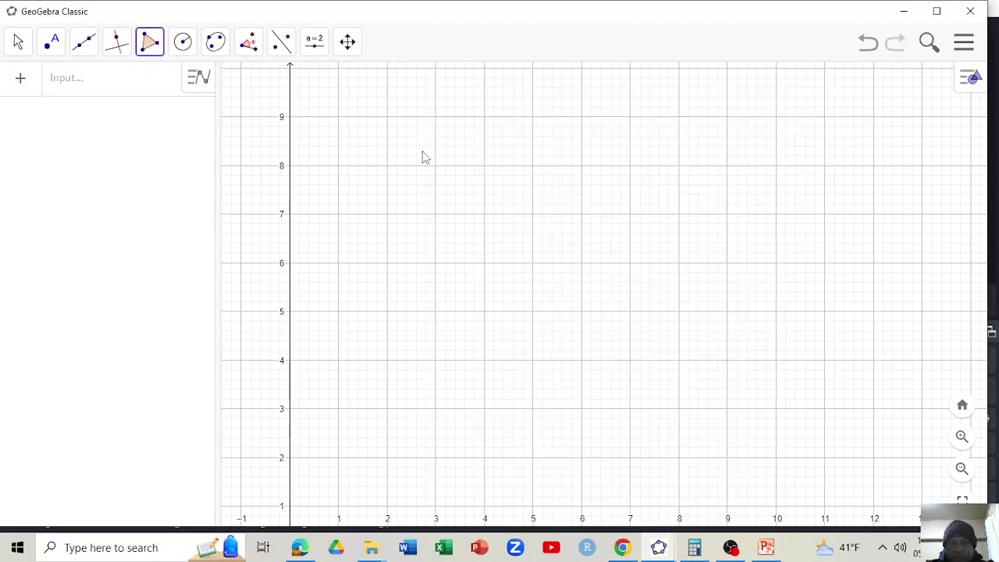
- Place a point at (7, 7) as the centre for the construction
{"action": "scroll", "coordinate": [459, 192], "scroll_direction": "down", "scroll_amount": 1}
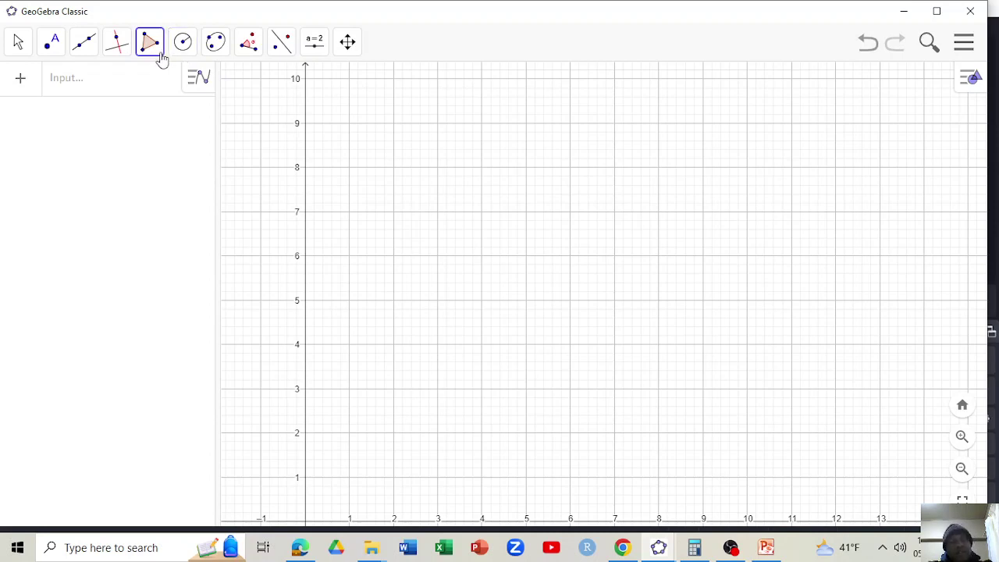
{"action": "left_click", "coordinate": [49, 47]}
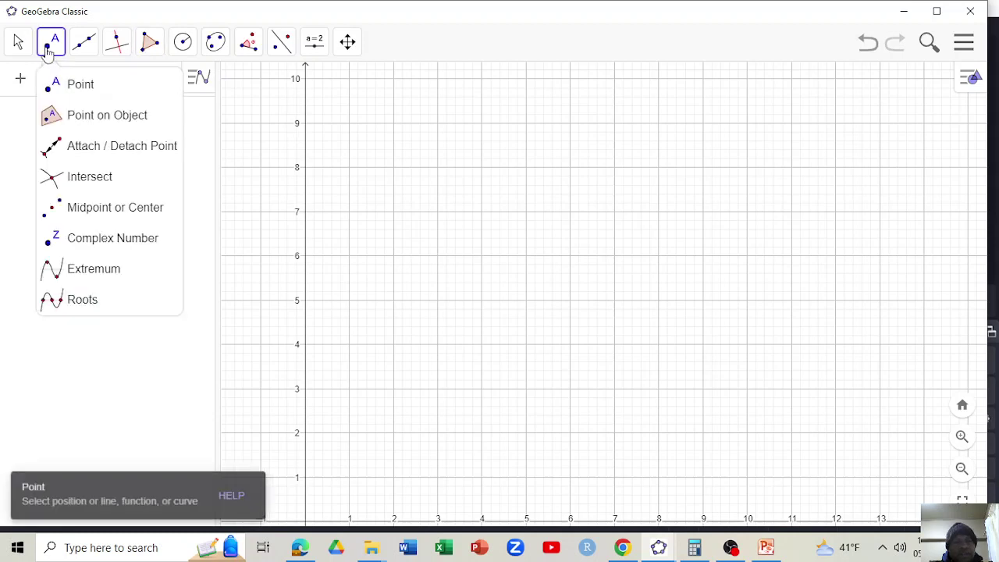
{"action": "left_click", "coordinate": [74, 84]}
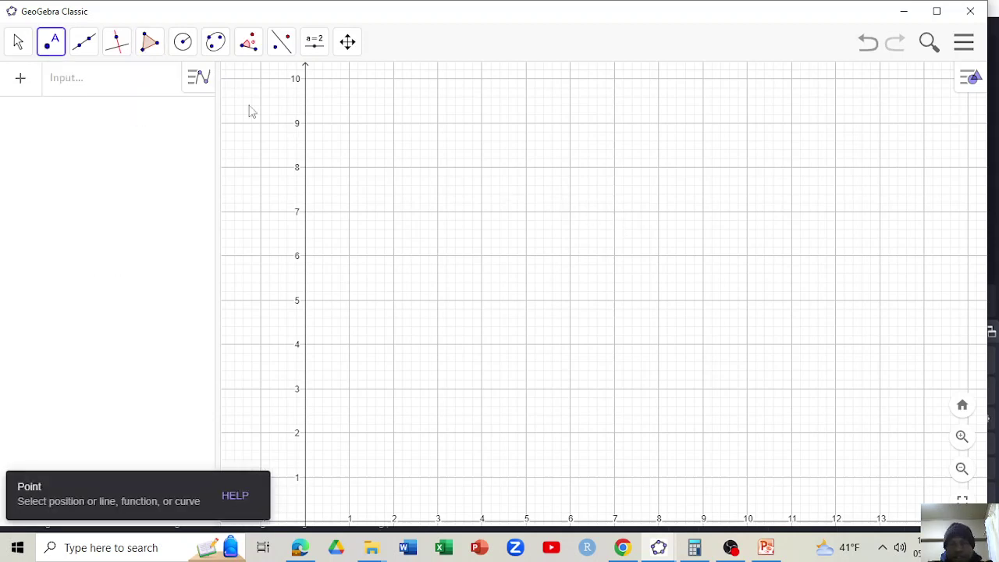
{"action": "left_click", "coordinate": [50, 44]}
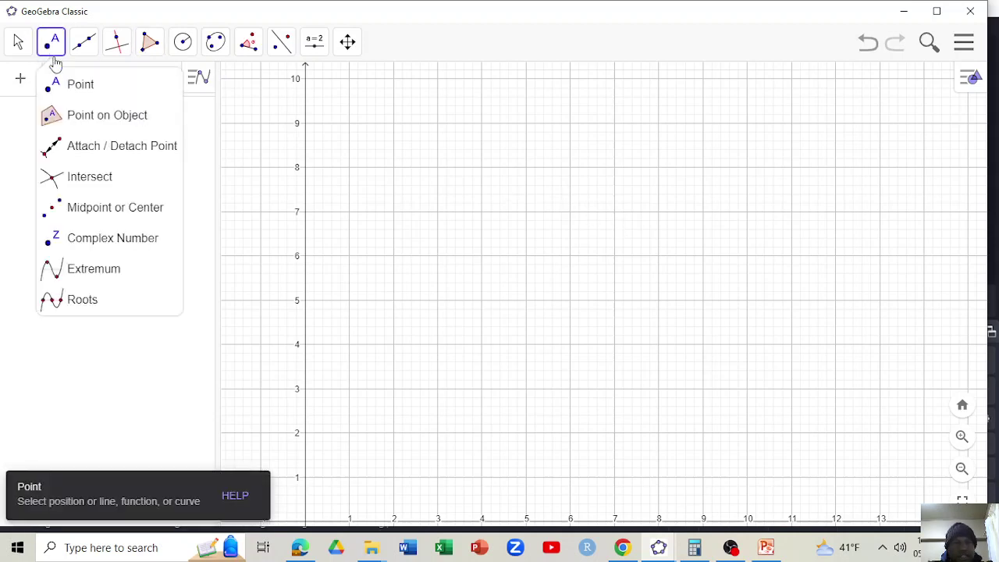
{"action": "left_click", "coordinate": [73, 86]}
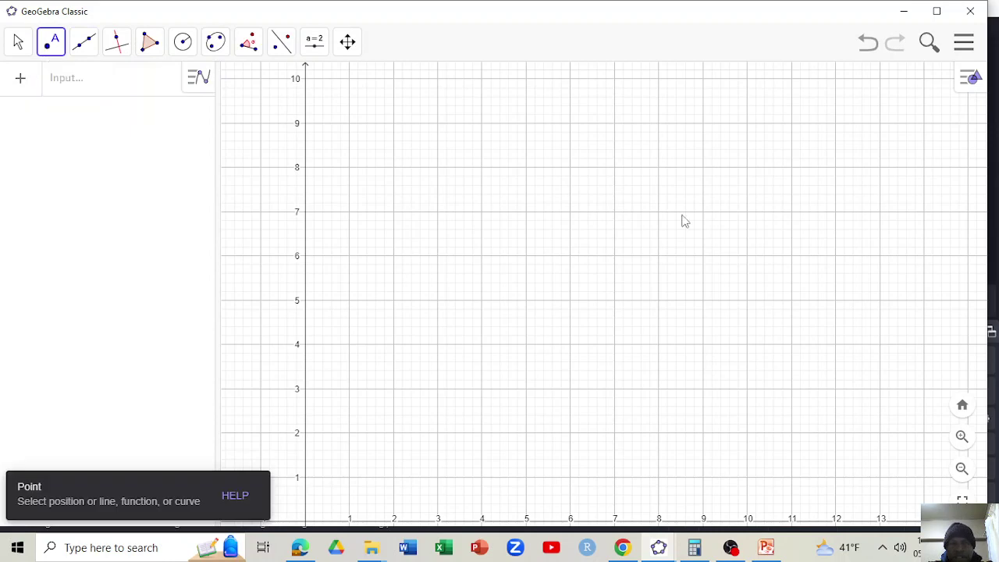
{"action": "left_click", "coordinate": [614, 212]}
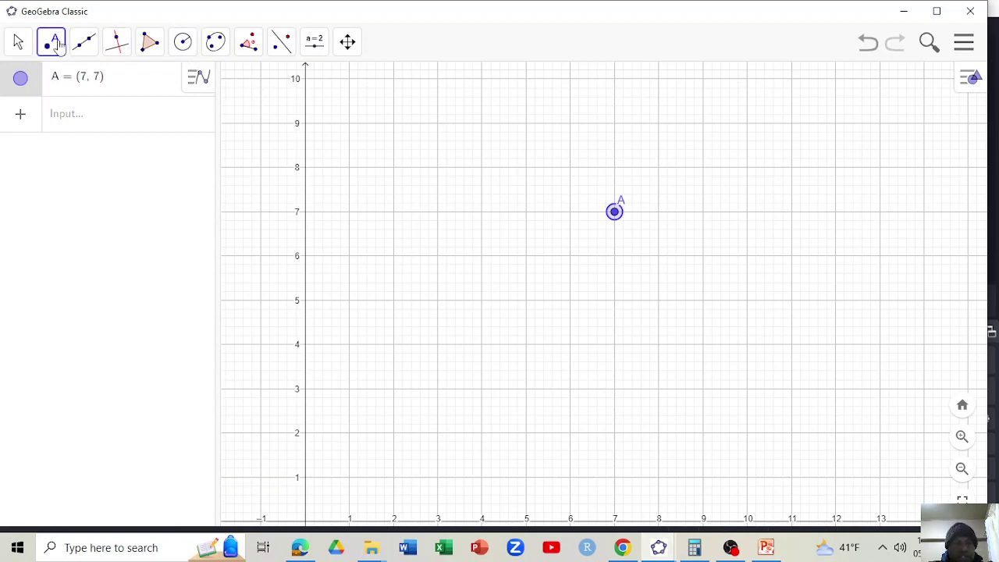
- Draw a circle centred on point A with a radius of 3 using Circle: Center & Radius
{"action": "left_click", "coordinate": [182, 45]}
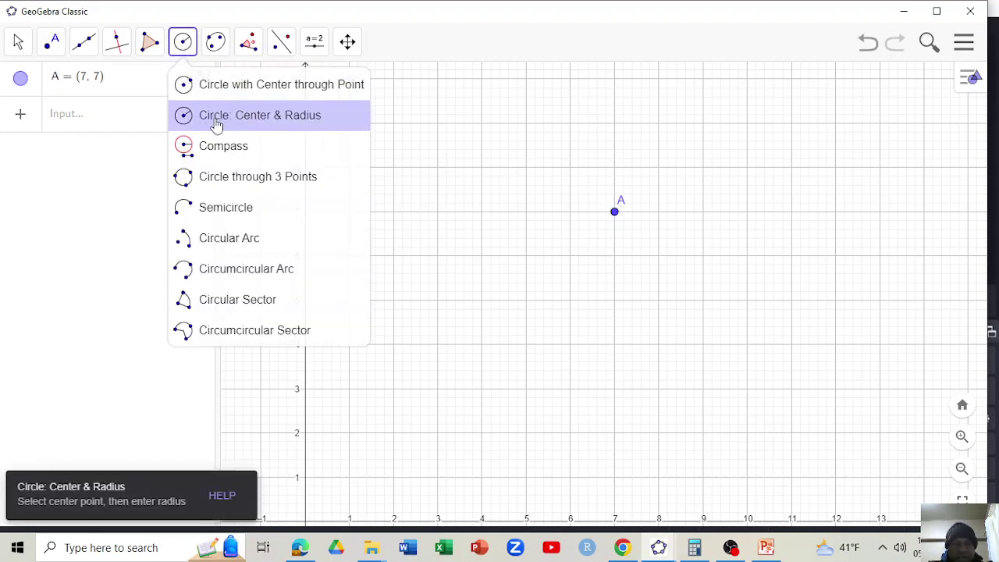
{"action": "left_click", "coordinate": [300, 129]}
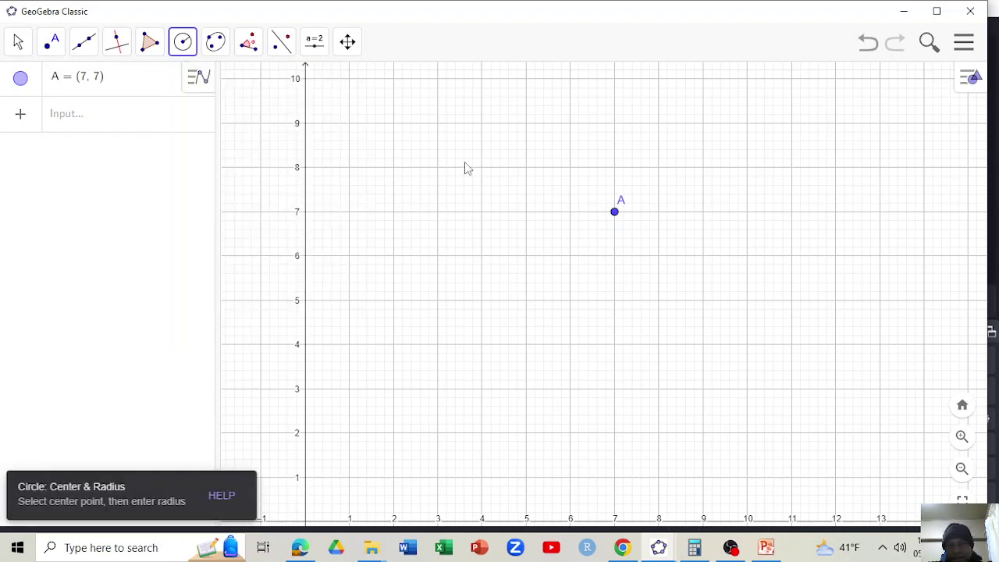
{"action": "left_click", "coordinate": [615, 213]}
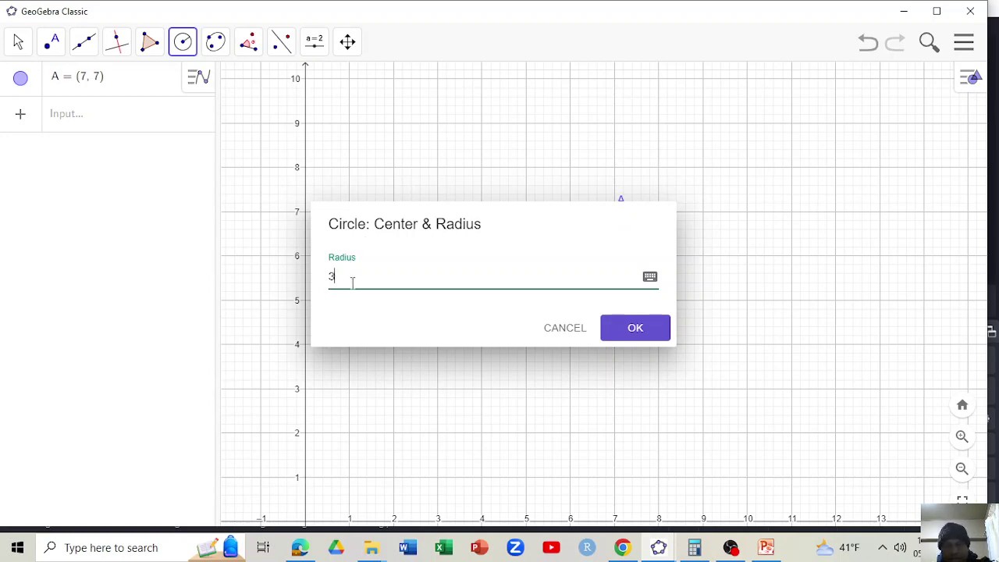
{"action": "type", "text": "3"}
{"action": "key", "text": "Return"}
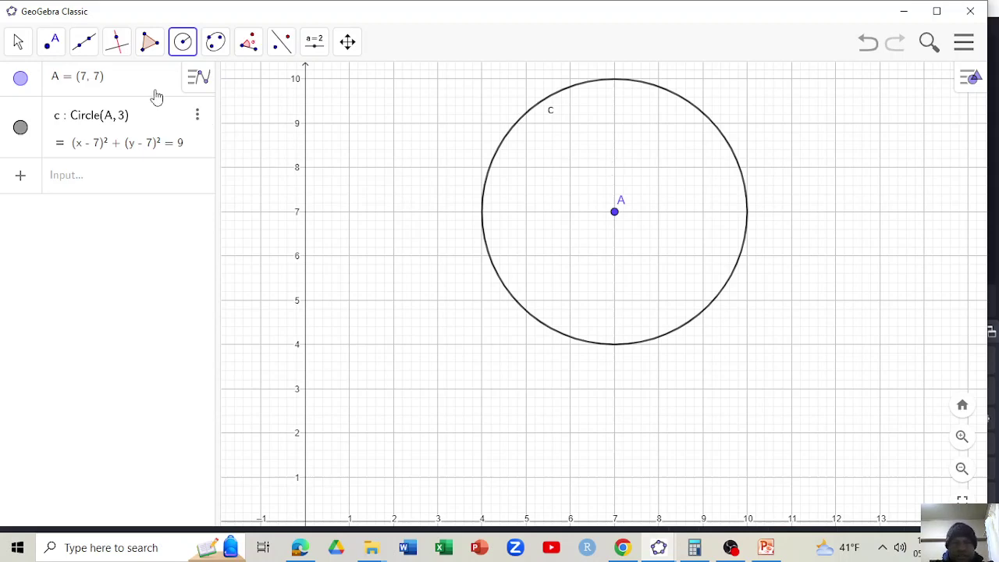
- Place a point on the circle's upper-right arc at about (9.86, 7.89)
{"action": "left_click", "coordinate": [52, 43]}
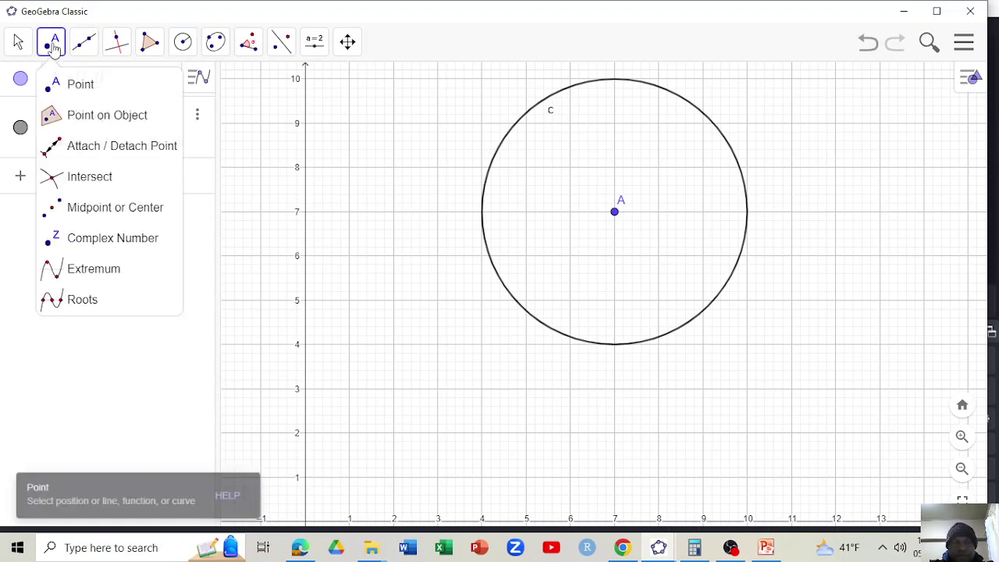
{"action": "left_click", "coordinate": [81, 86]}
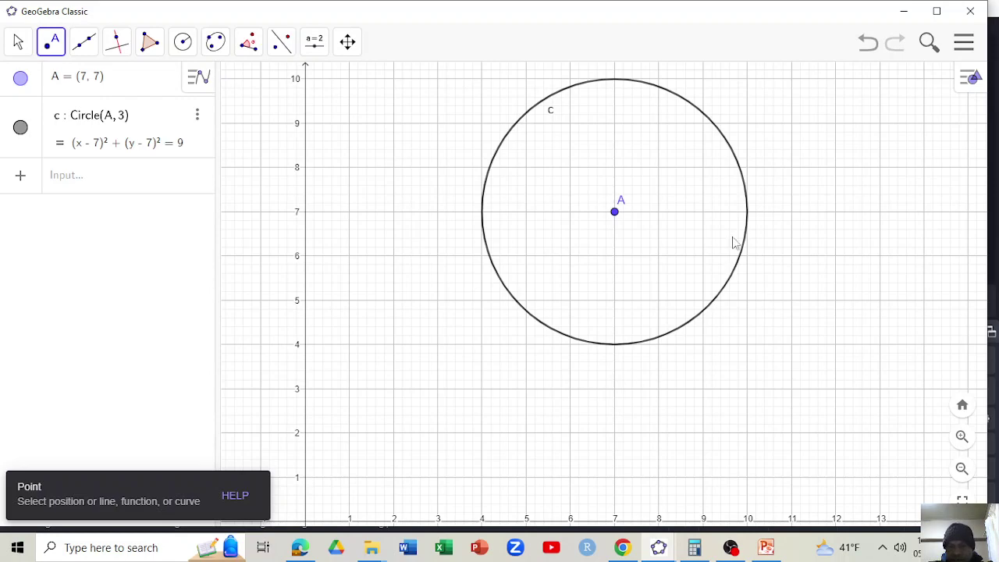
{"action": "left_click", "coordinate": [740, 173]}
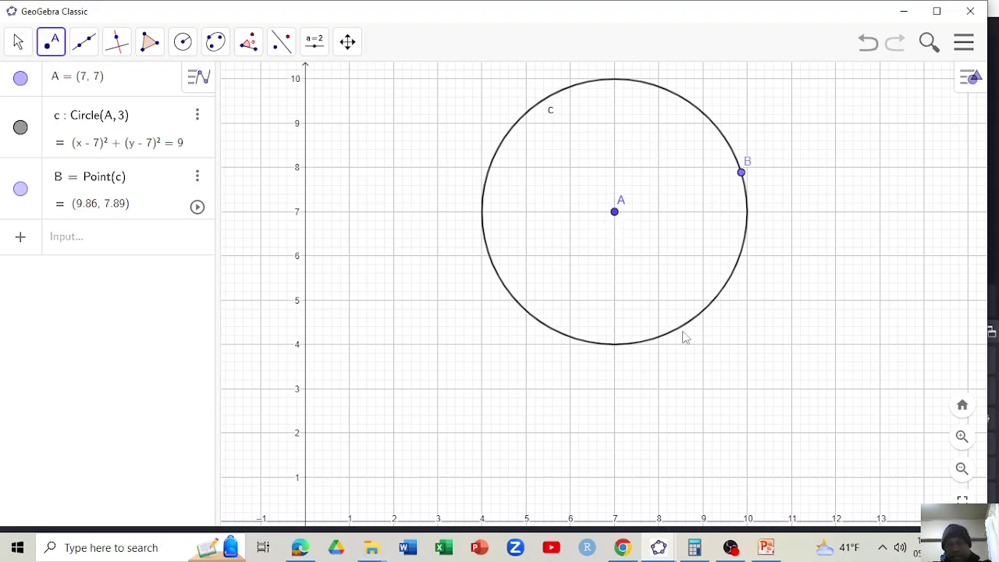
- Review the rule for dividing 360° by the number of polygon sides on the PowerPoint slide, and return to the GeoGebra construction
{"action": "left_click", "coordinate": [766, 547]}
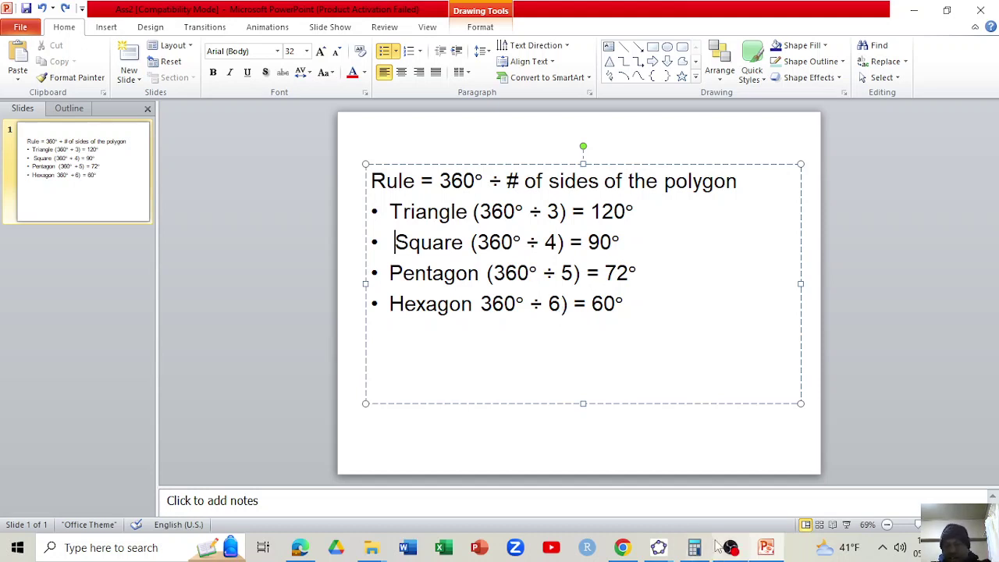
{"action": "left_click", "coordinate": [767, 549]}
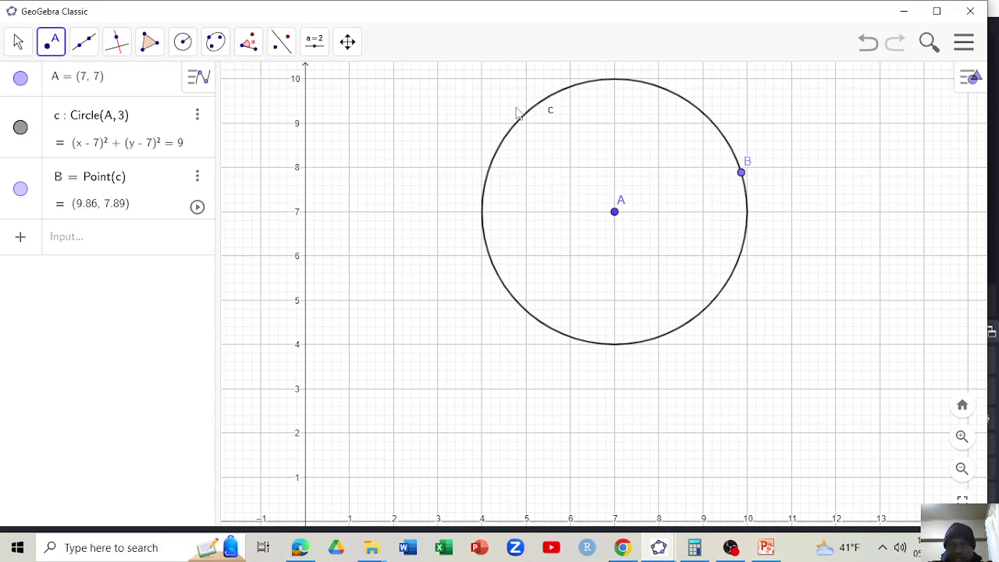
{"action": "left_click", "coordinate": [456, 217]}
{"action": "key", "text": "ctrl+z"}
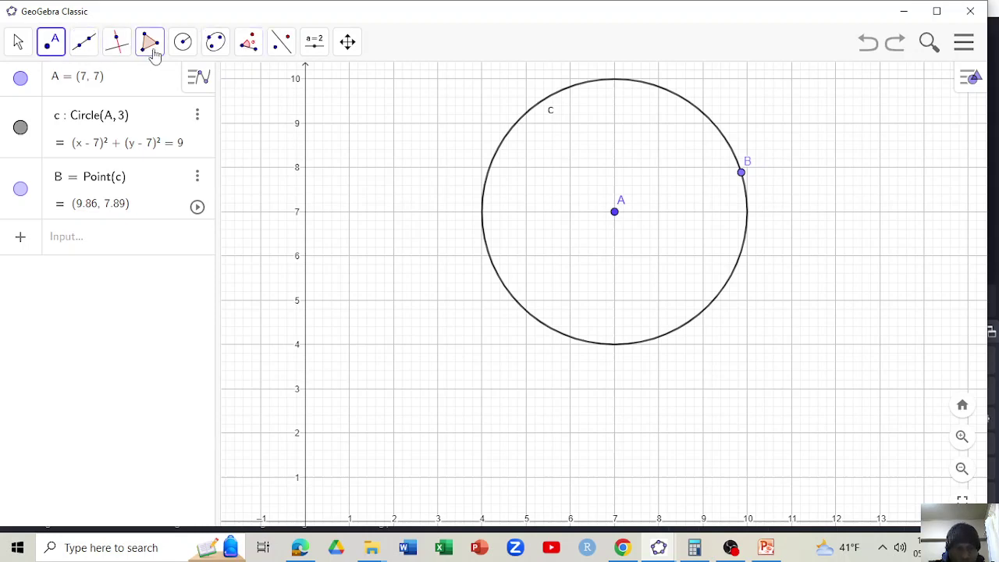
- Construct a 120° counterclockwise angle from point B about vertex A with Angle with Given Size
{"action": "left_click", "coordinate": [248, 45]}
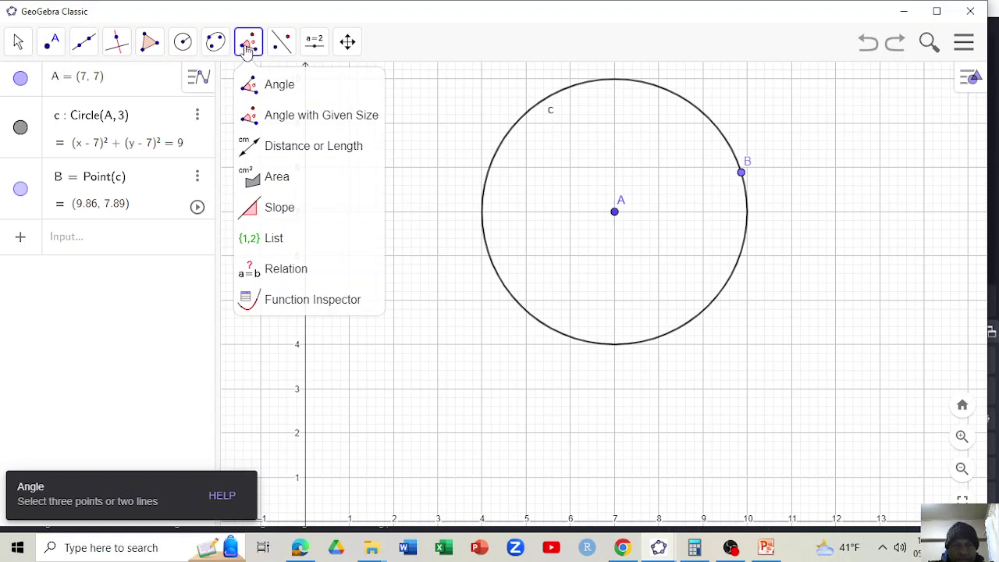
{"action": "left_click", "coordinate": [326, 120]}
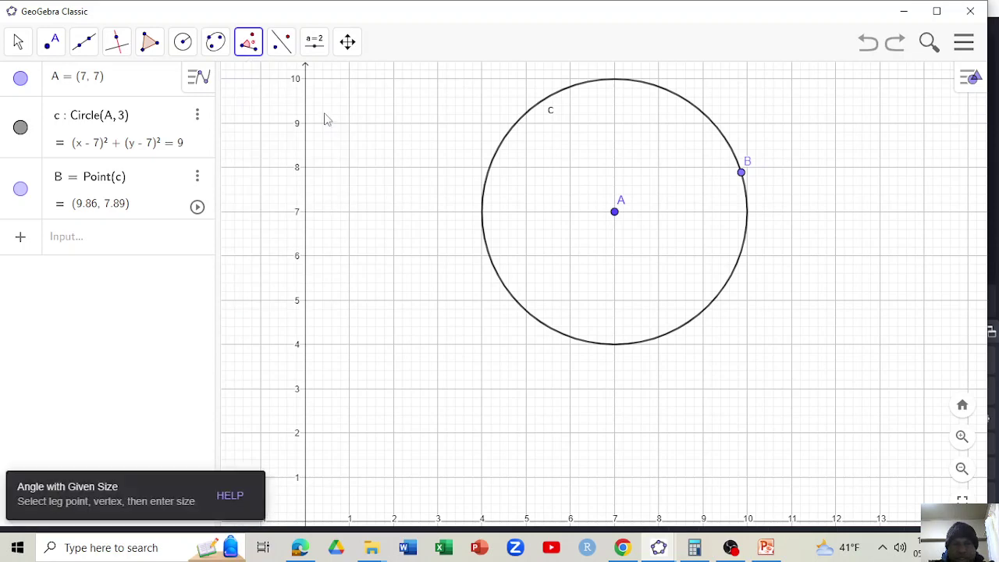
{"action": "left_click", "coordinate": [741, 173]}
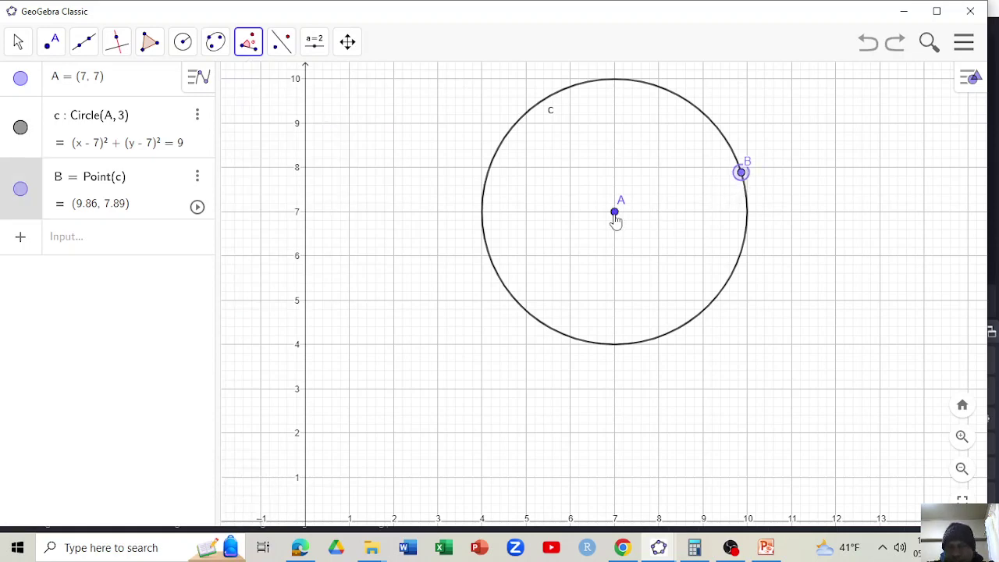
{"action": "left_click", "coordinate": [615, 214]}
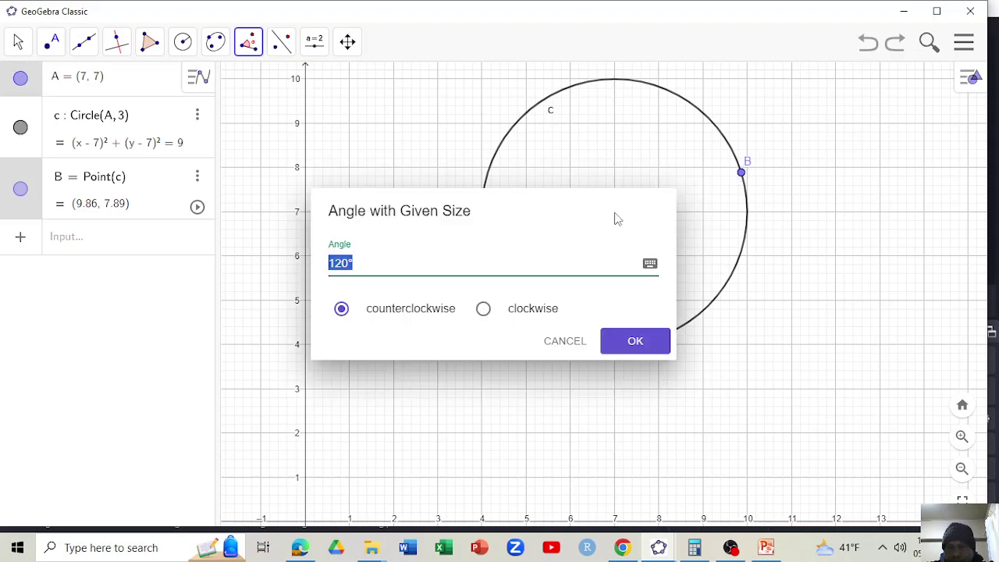
{"action": "left_click", "coordinate": [348, 265]}
{"action": "key", "text": "BackSpace"}
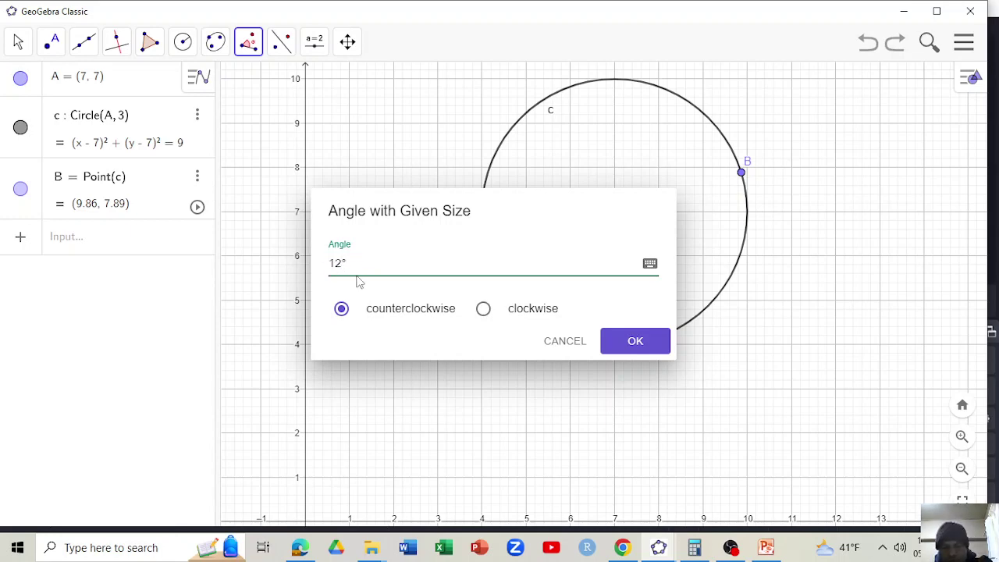
{"action": "type", "text": "0"}
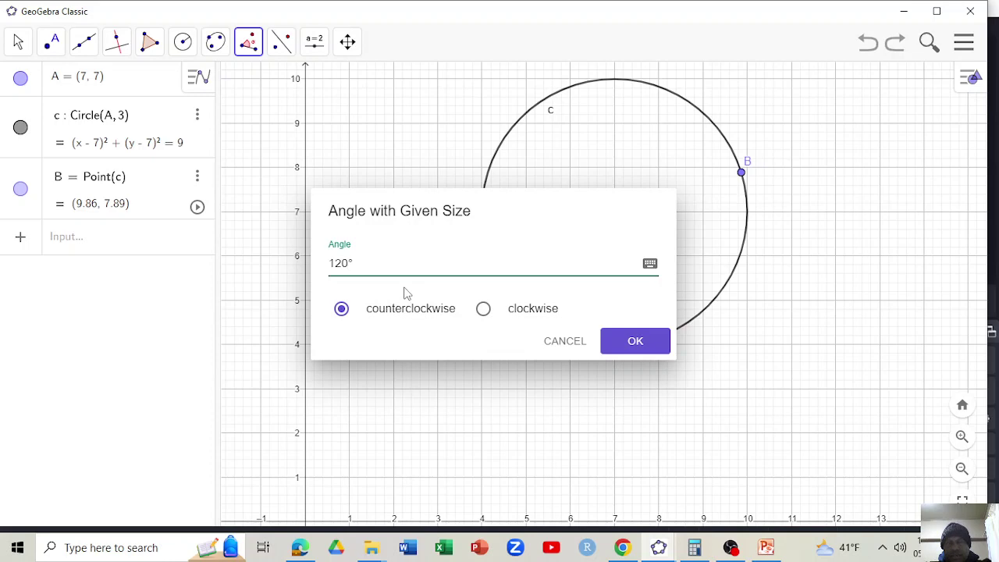
{"action": "left_click", "coordinate": [635, 344]}
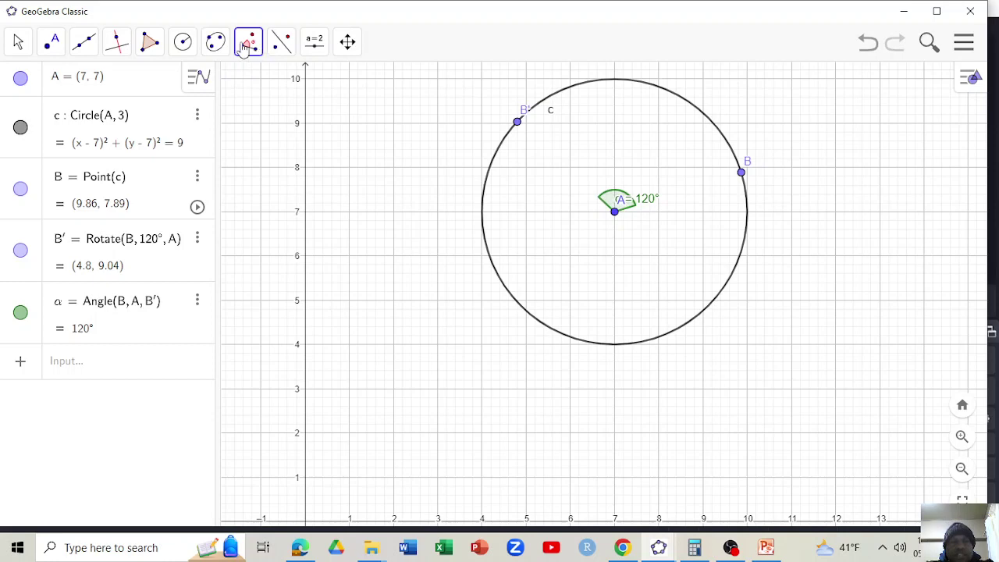
- Construct a second 120° counterclockwise angle from point B′ about vertex A
{"action": "left_click", "coordinate": [517, 123]}
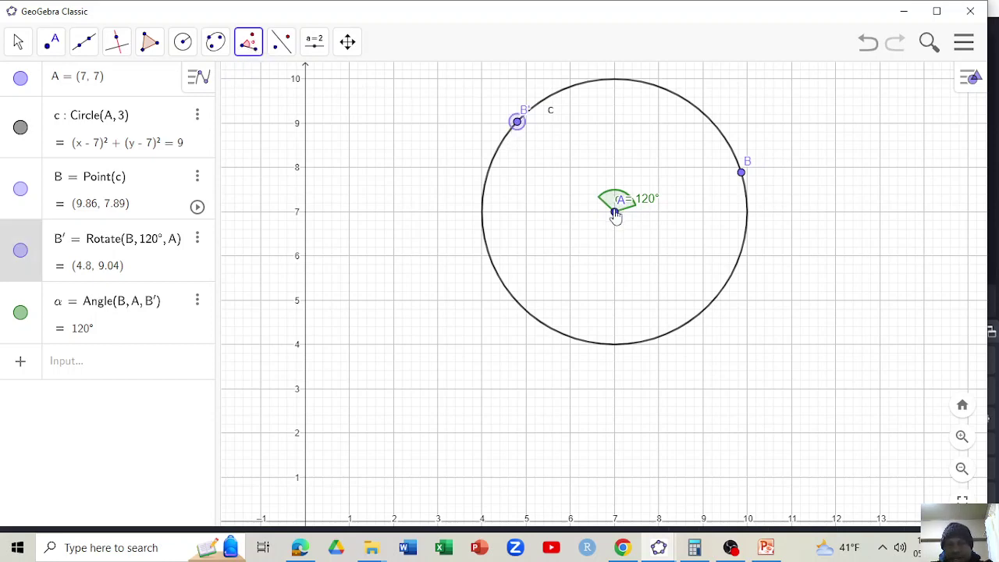
{"action": "left_click", "coordinate": [616, 213]}
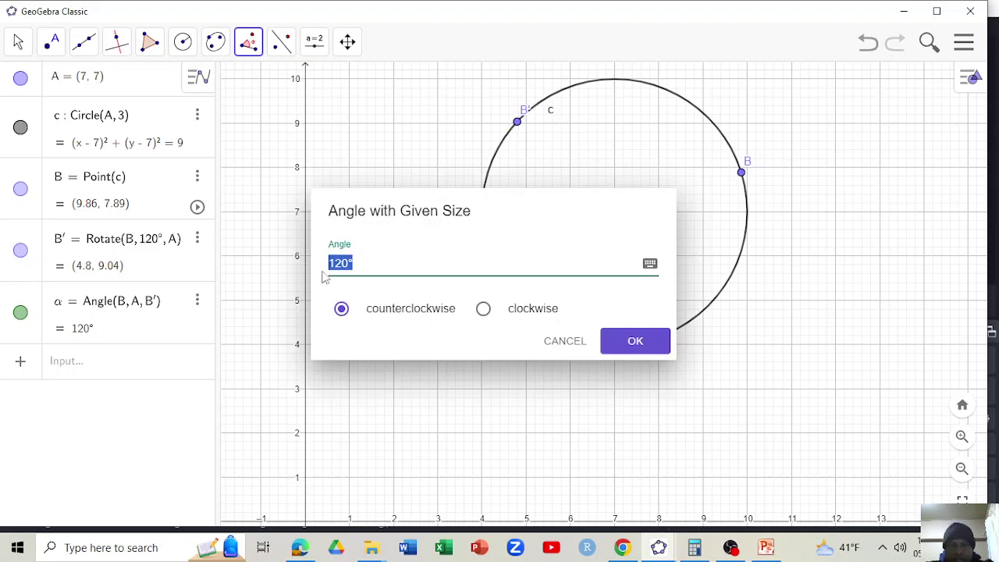
{"action": "left_click", "coordinate": [634, 349]}
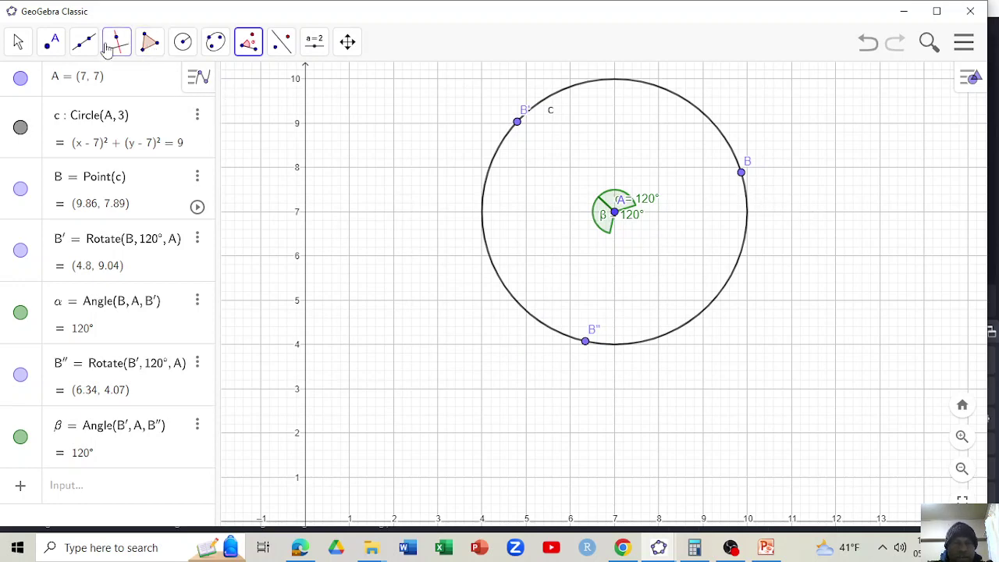
- Draw the inscribed triangle with the Polygon tool through points B, B′ and B″, closing it at B
{"action": "left_click", "coordinate": [149, 53]}
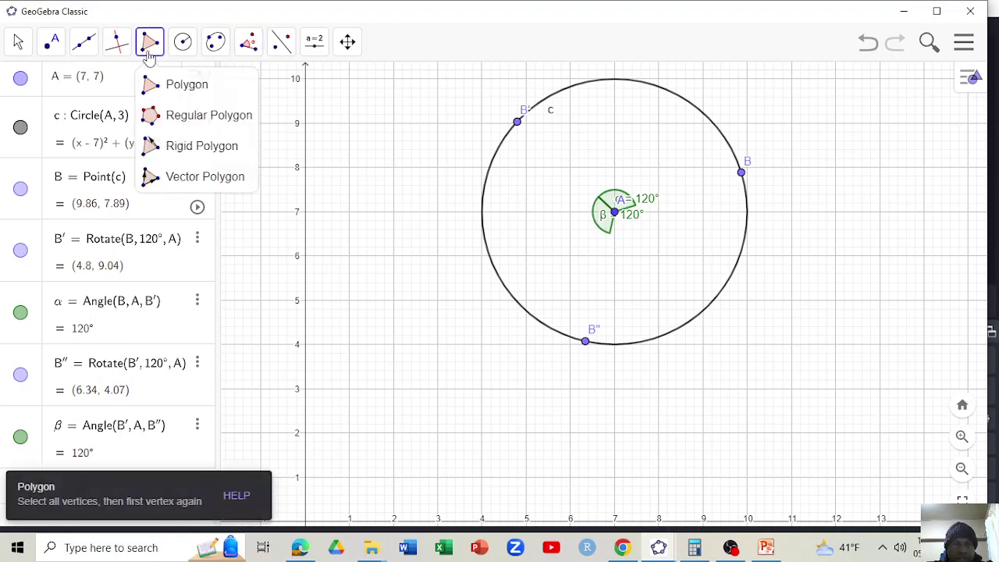
{"action": "left_click", "coordinate": [205, 93]}
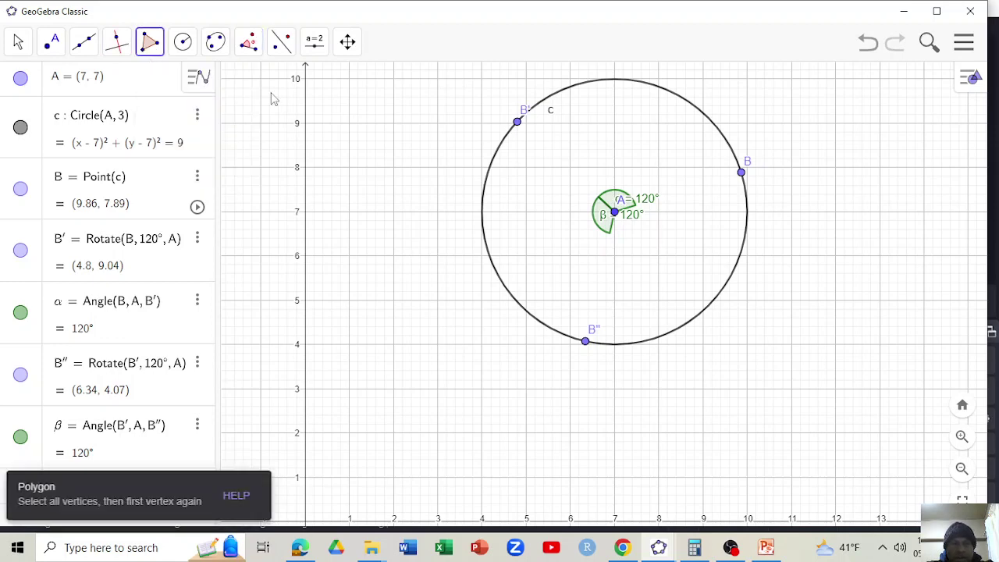
{"action": "left_click", "coordinate": [742, 173]}
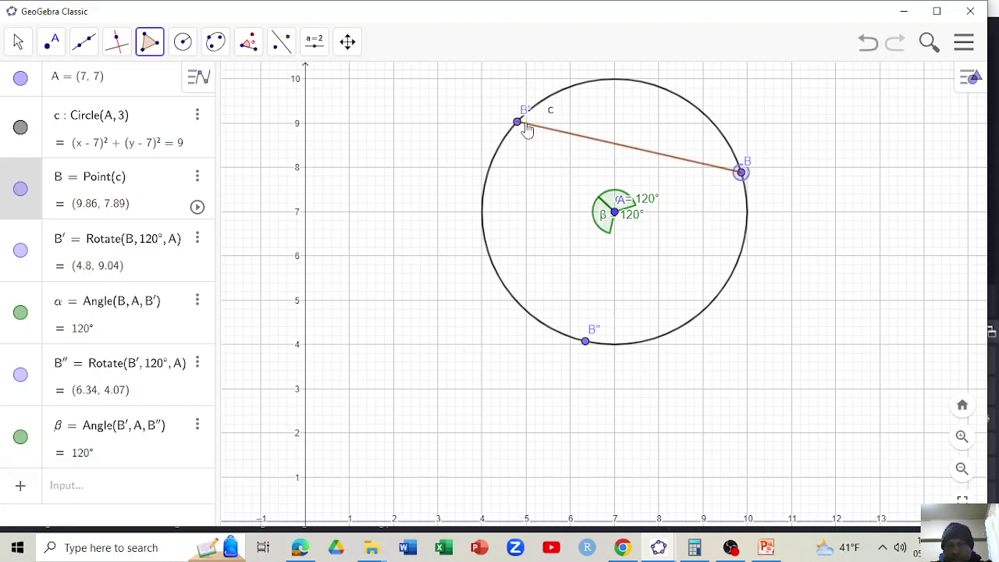
{"action": "left_click", "coordinate": [517, 122]}
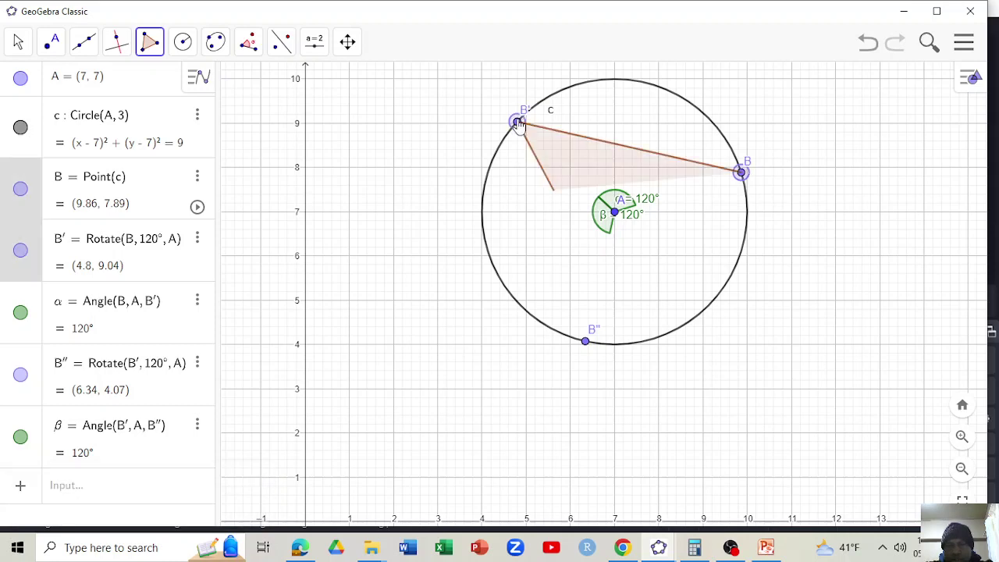
{"action": "left_click", "coordinate": [589, 332]}
{"action": "left_click", "coordinate": [740, 173]}
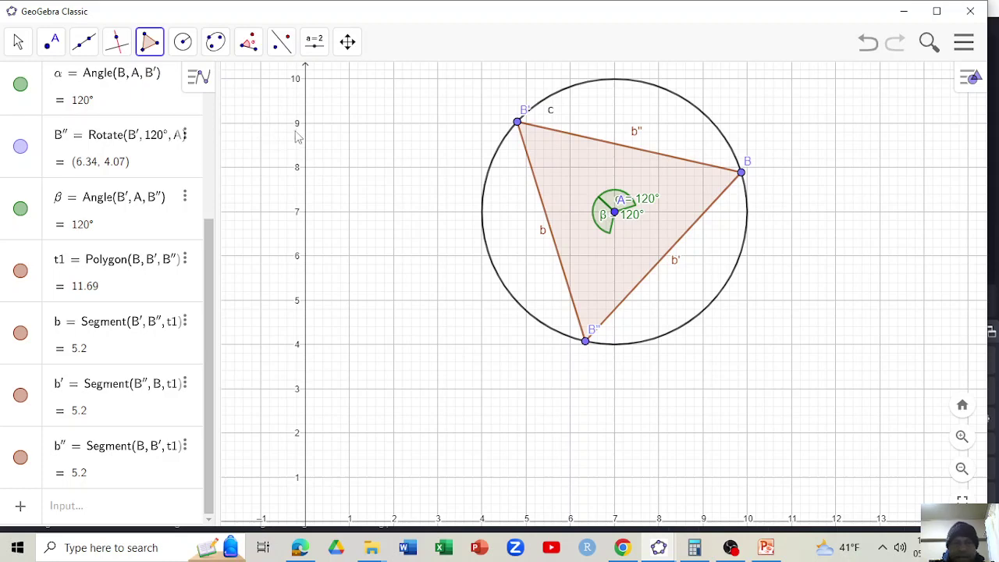
{"action": "key", "text": "Escape"}
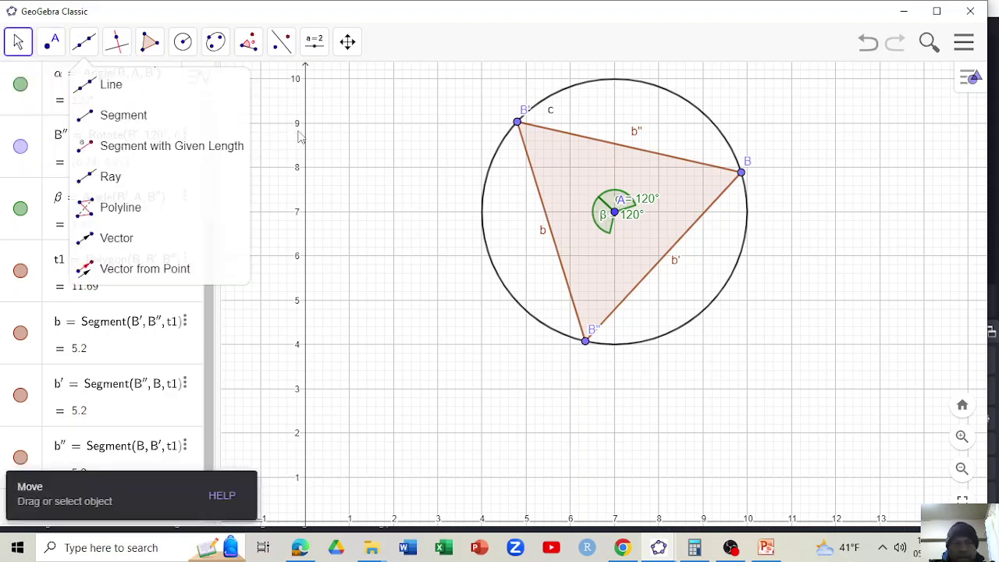
- Place a new center point at (-4, 6), in the empty area beside the triangle, and draw a circle of radius 3 around it
{"action": "left_click_drag", "start_coordinate": [302, 136], "coordinate": [575, 133]}
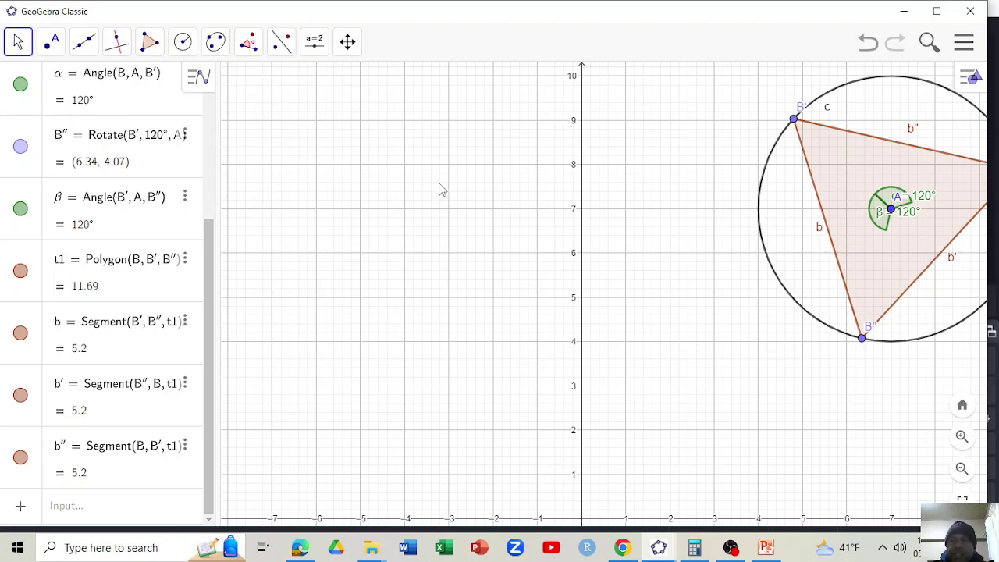
{"action": "left_click", "coordinate": [53, 48]}
{"action": "left_click", "coordinate": [78, 83]}
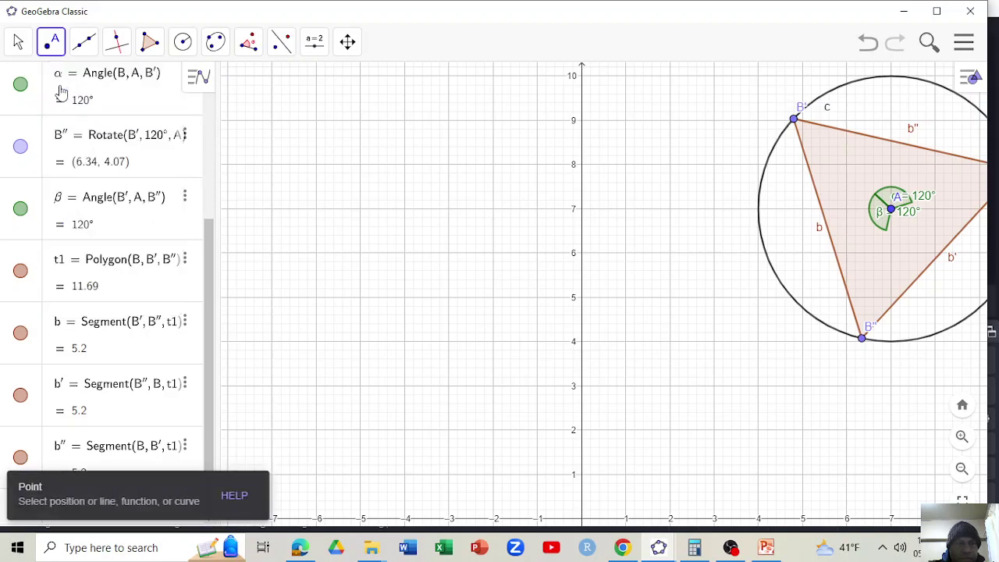
{"action": "left_click", "coordinate": [404, 252]}
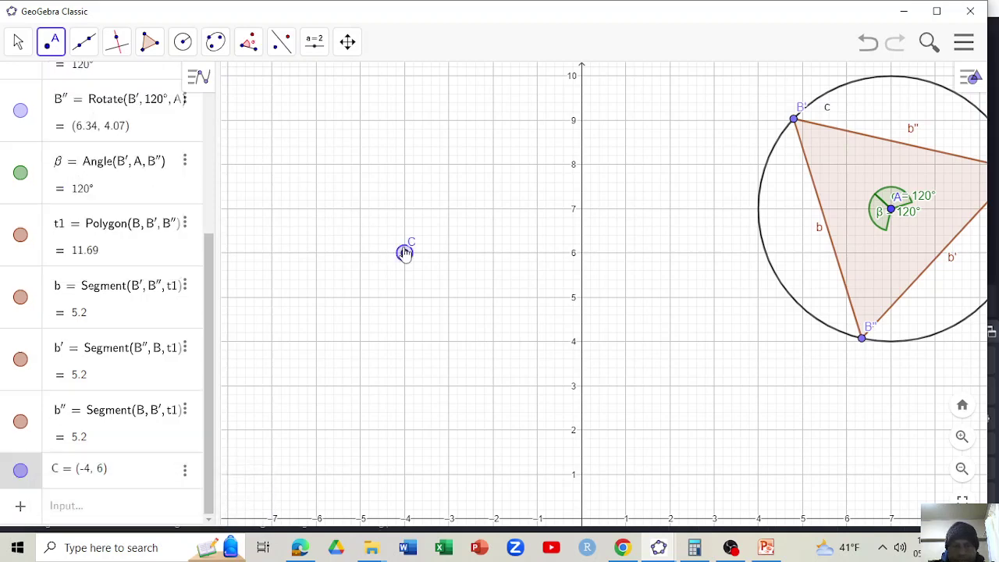
{"action": "left_click", "coordinate": [183, 48]}
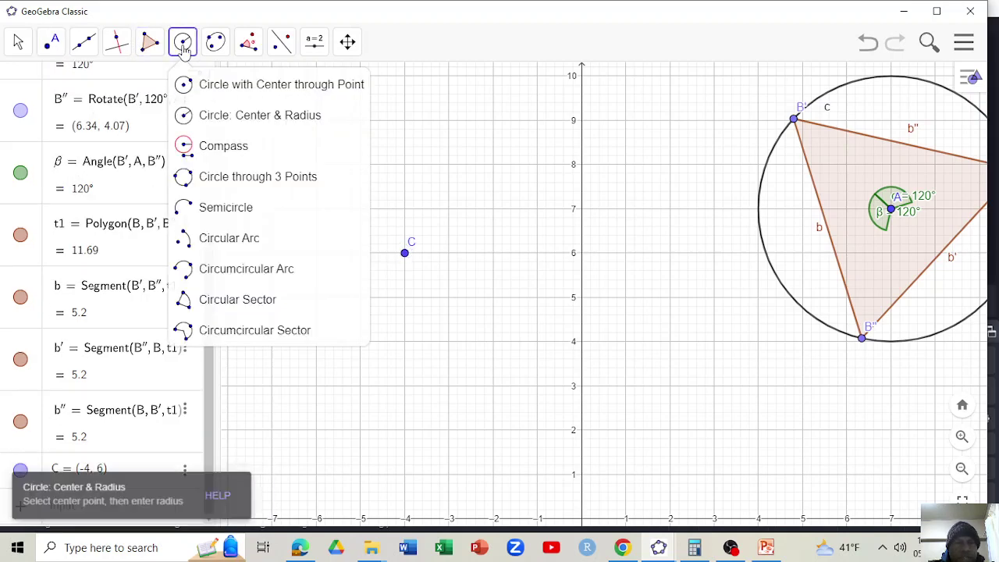
{"action": "left_click", "coordinate": [242, 115]}
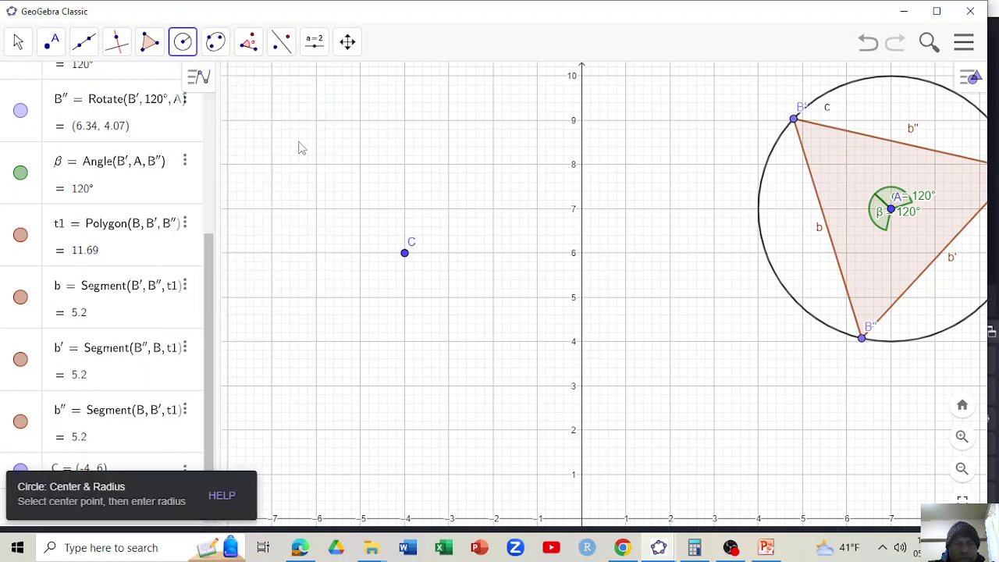
{"action": "left_click", "coordinate": [404, 254]}
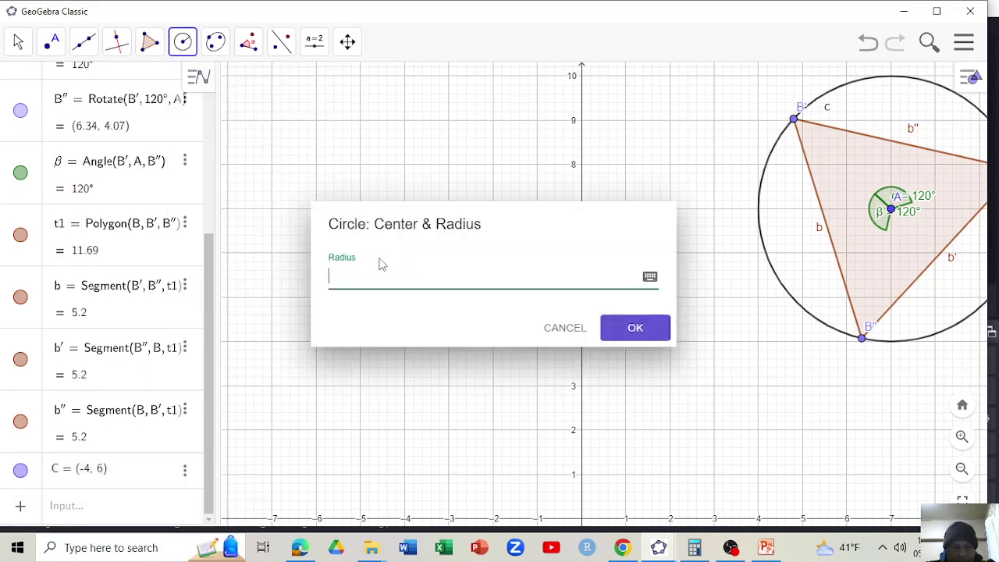
{"action": "key", "text": "Return"}
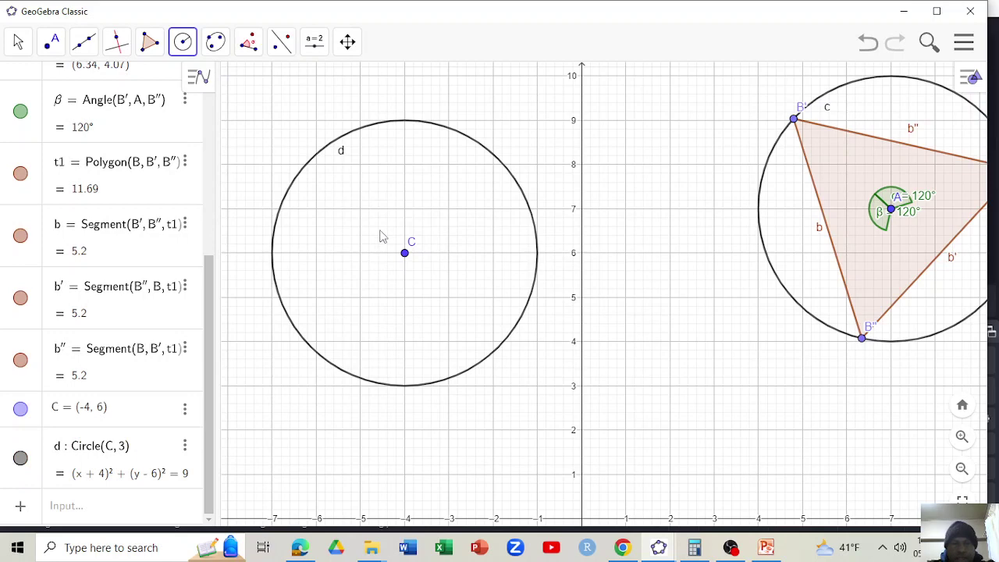
- Place a point on the new circle's upper-right arc at about (-1.36, 7.43)
{"action": "left_click", "coordinate": [43, 45]}
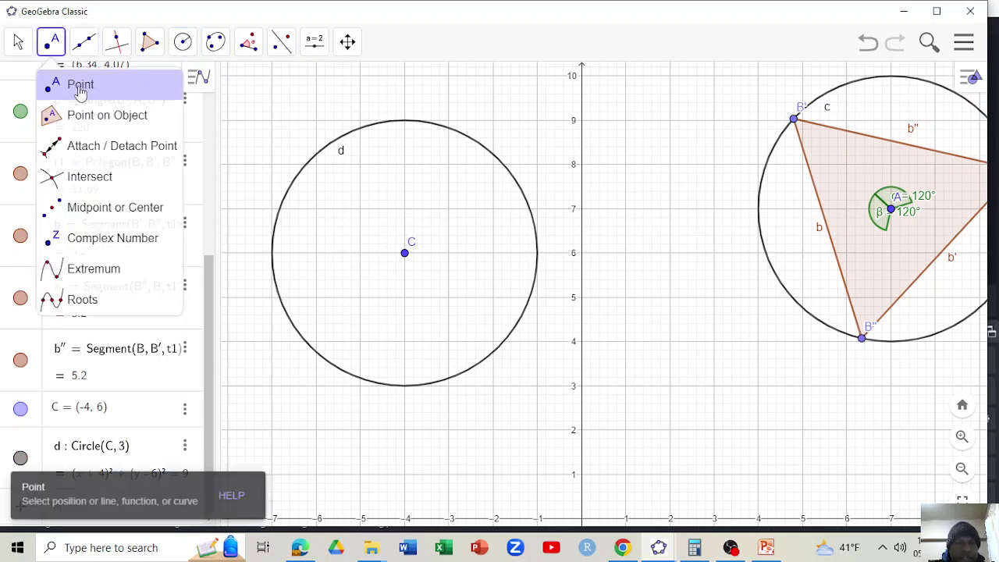
{"action": "left_click", "coordinate": [80, 85]}
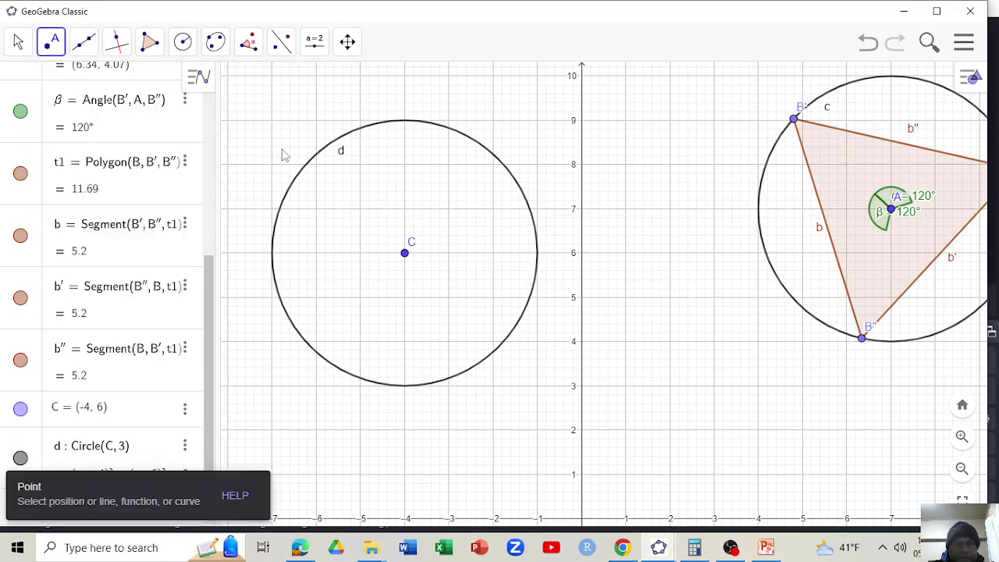
{"action": "left_click", "coordinate": [521, 191]}
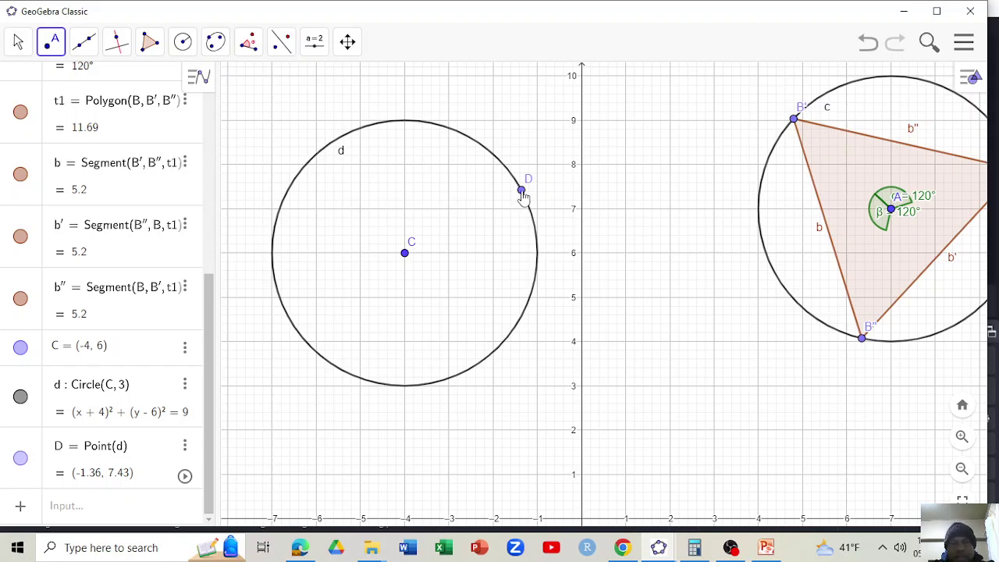
- Construct a 90° counterclockwise angle from point D about vertex C with Angle with Given Size
{"action": "left_click", "coordinate": [250, 47]}
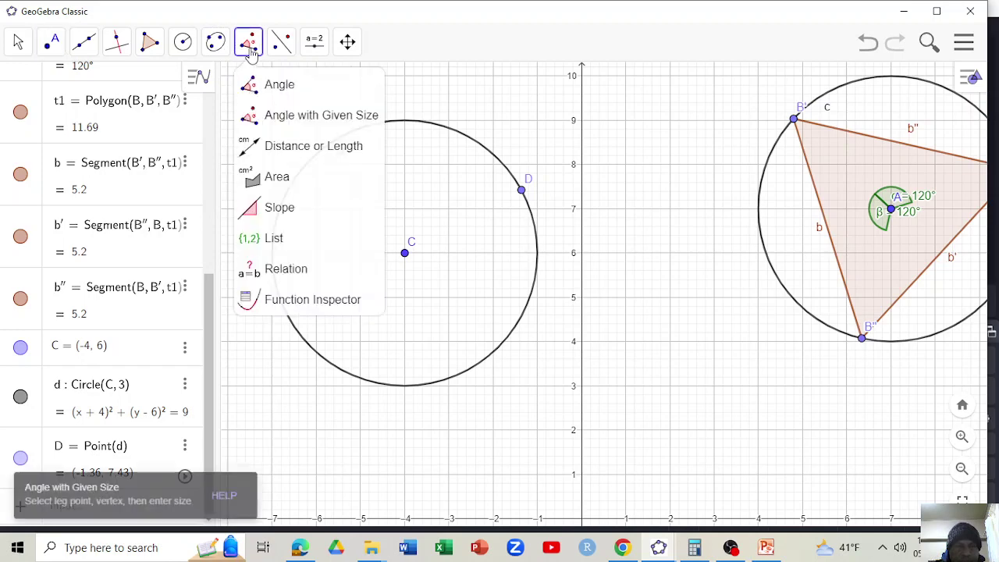
{"action": "left_click", "coordinate": [281, 117]}
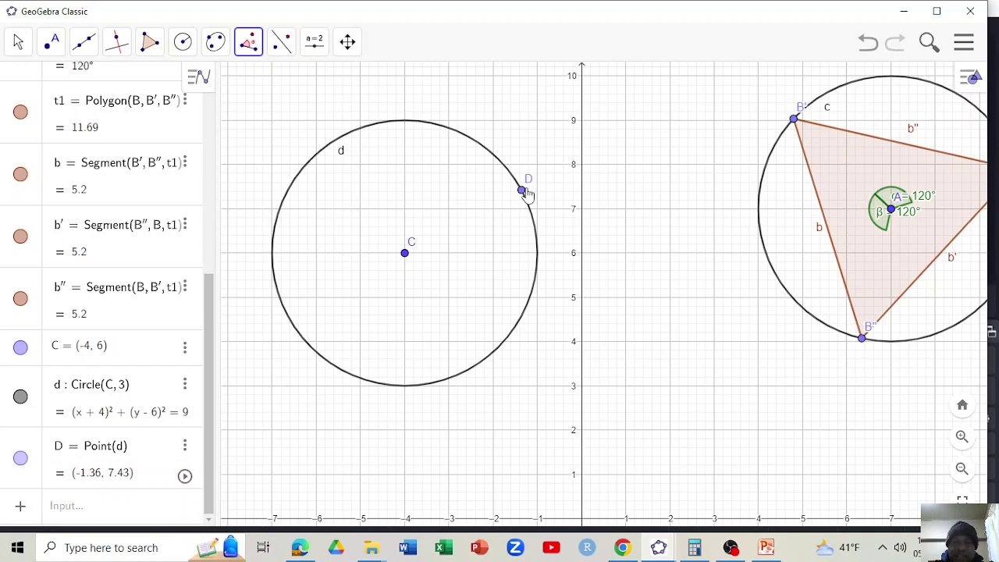
{"action": "left_click", "coordinate": [523, 191]}
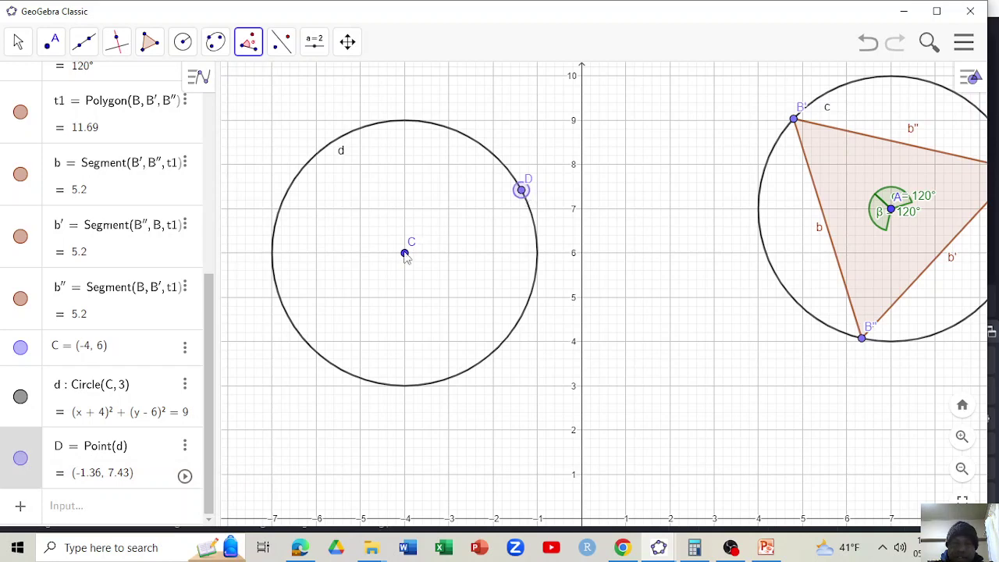
{"action": "left_click", "coordinate": [405, 252]}
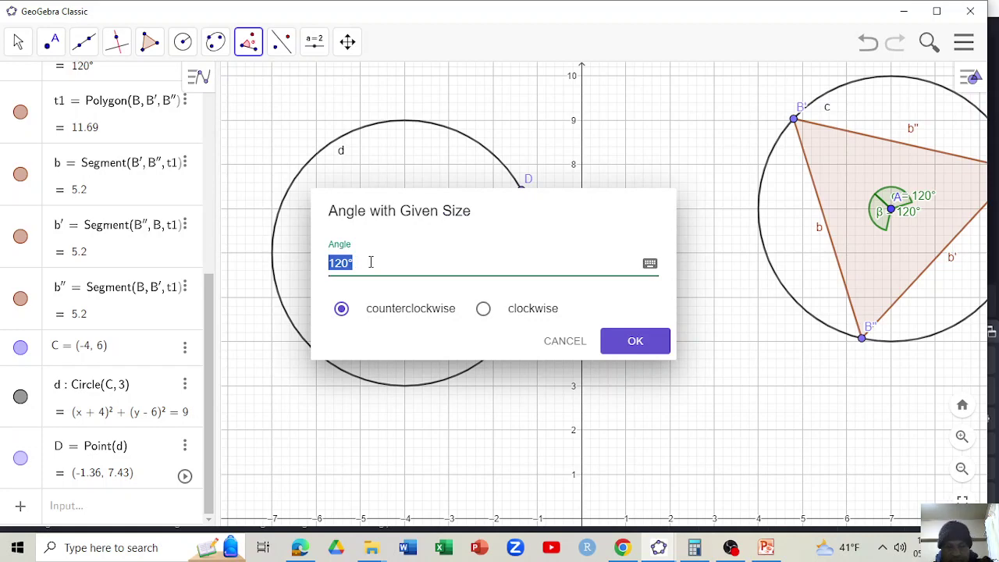
{"action": "type", "text": "90"}
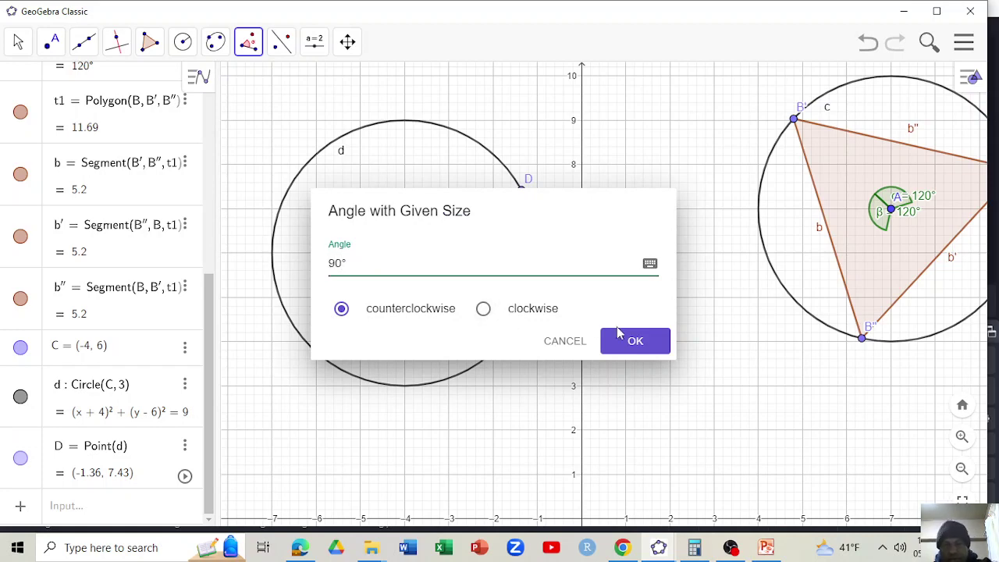
{"action": "left_click", "coordinate": [636, 341]}
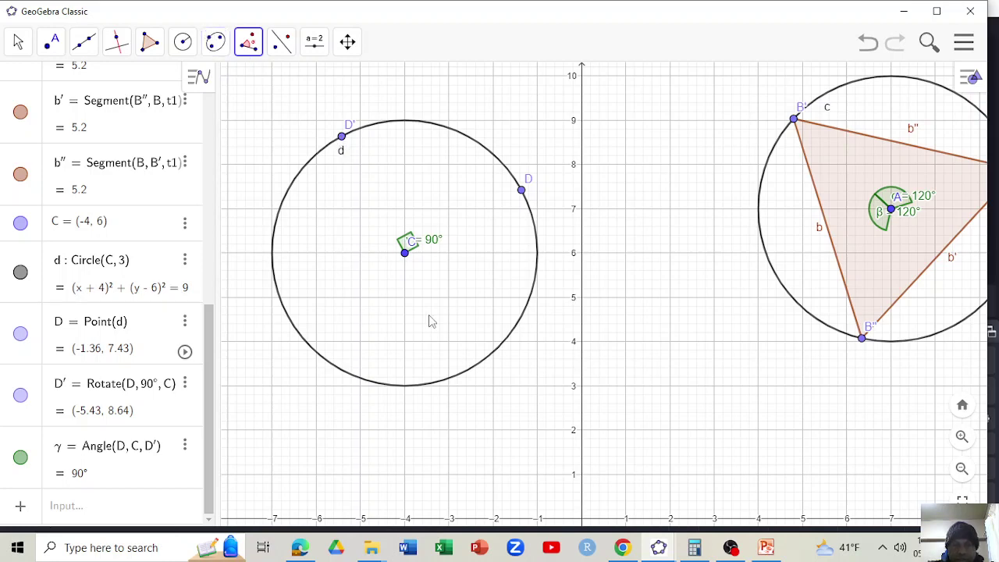
- Construct two more 90° counterclockwise angles about vertex C, one from point D′ and one from point D″
{"action": "left_click", "coordinate": [341, 137]}
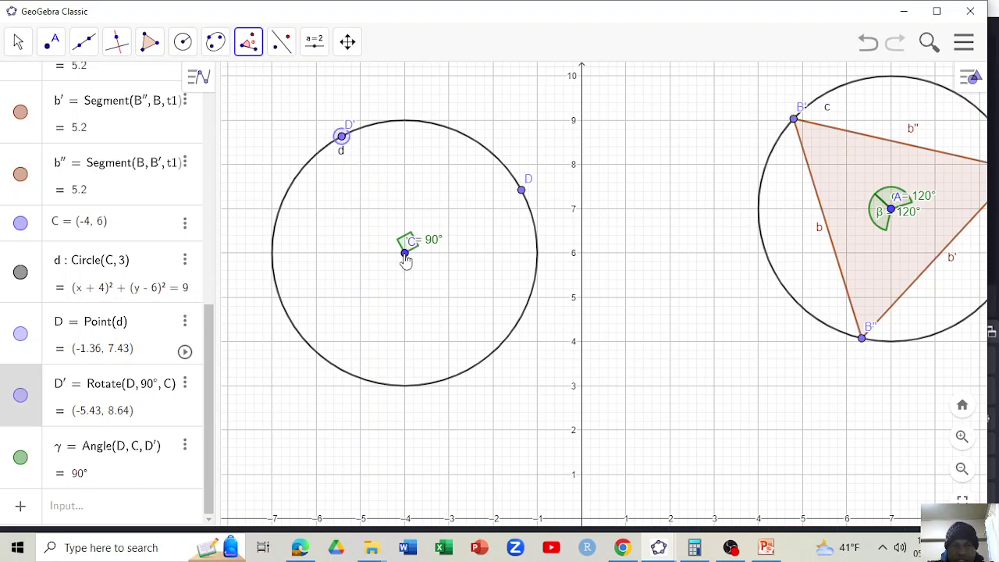
{"action": "left_click", "coordinate": [404, 254]}
{"action": "left_click", "coordinate": [635, 340]}
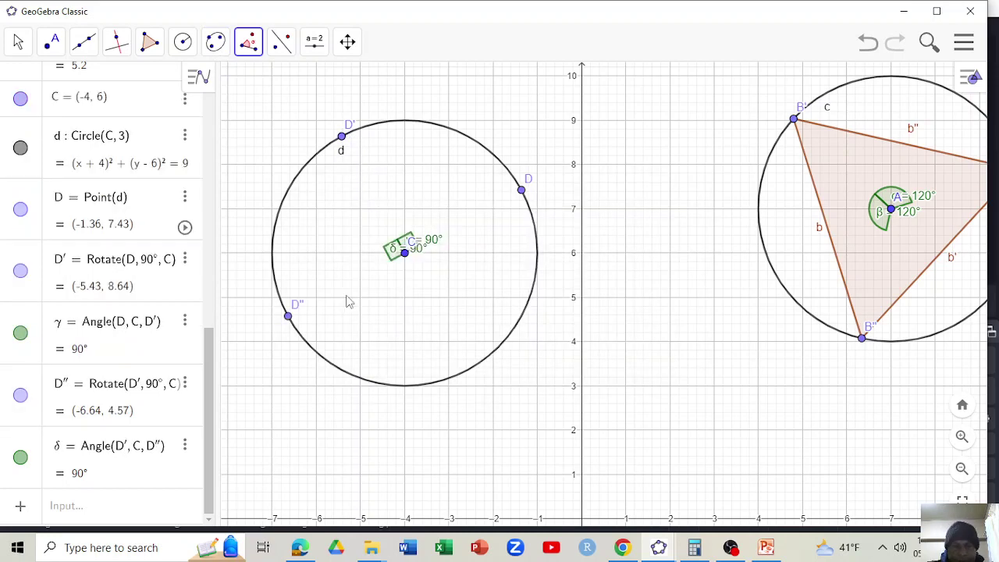
{"action": "left_click", "coordinate": [288, 316]}
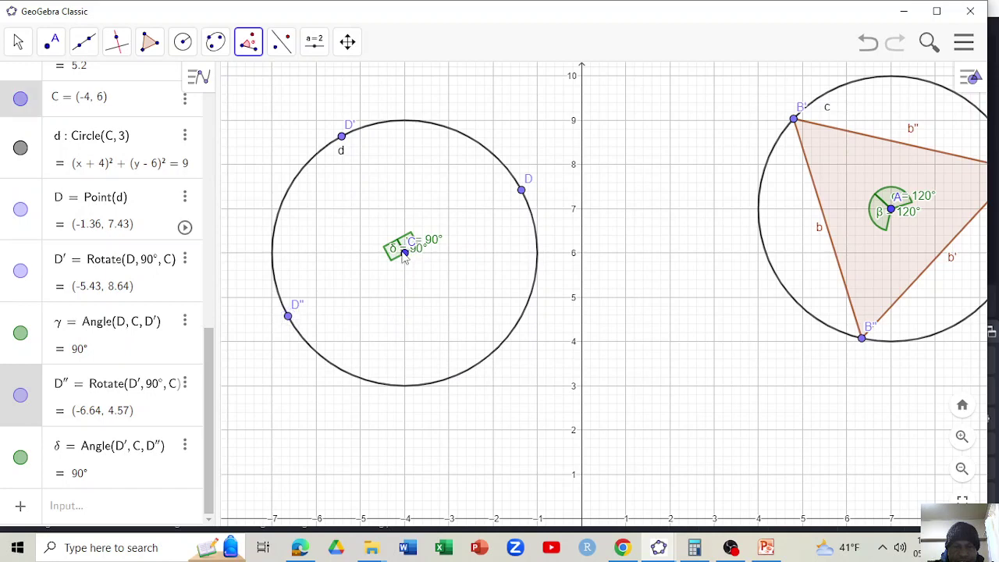
{"action": "left_click", "coordinate": [404, 255]}
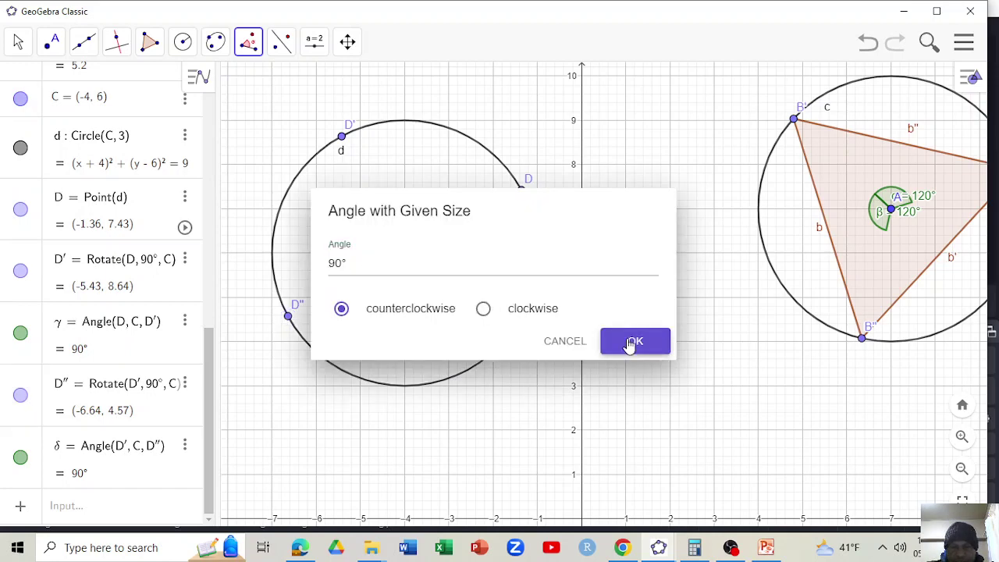
{"action": "left_click", "coordinate": [633, 339]}
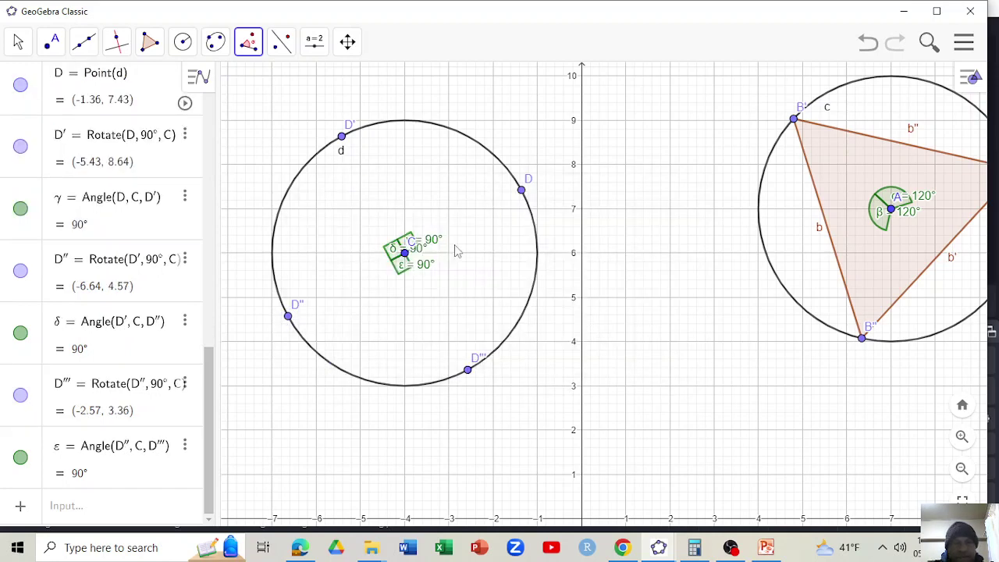
- Draw the inscribed square with the Polygon tool through points D, D′, D″ and D‴, closing it at D
{"action": "left_click", "coordinate": [149, 45]}
{"action": "left_click", "coordinate": [175, 84]}
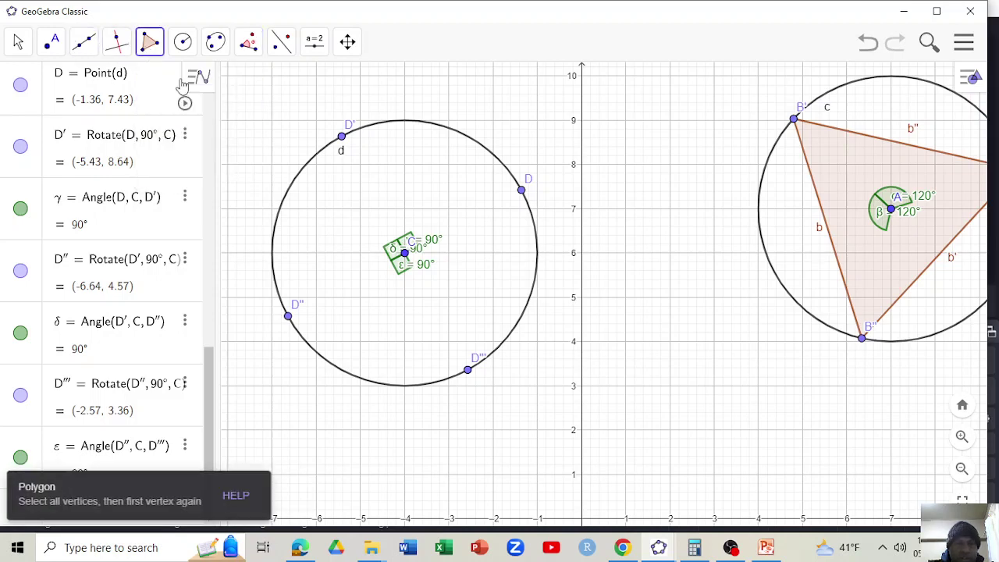
{"action": "left_click", "coordinate": [522, 192]}
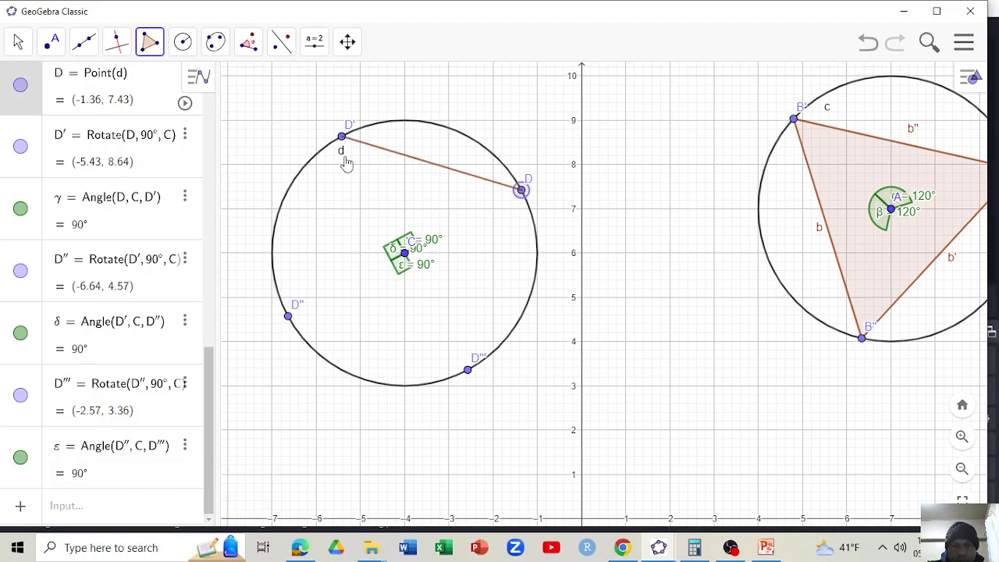
{"action": "left_click", "coordinate": [342, 138]}
{"action": "left_click", "coordinate": [288, 317]}
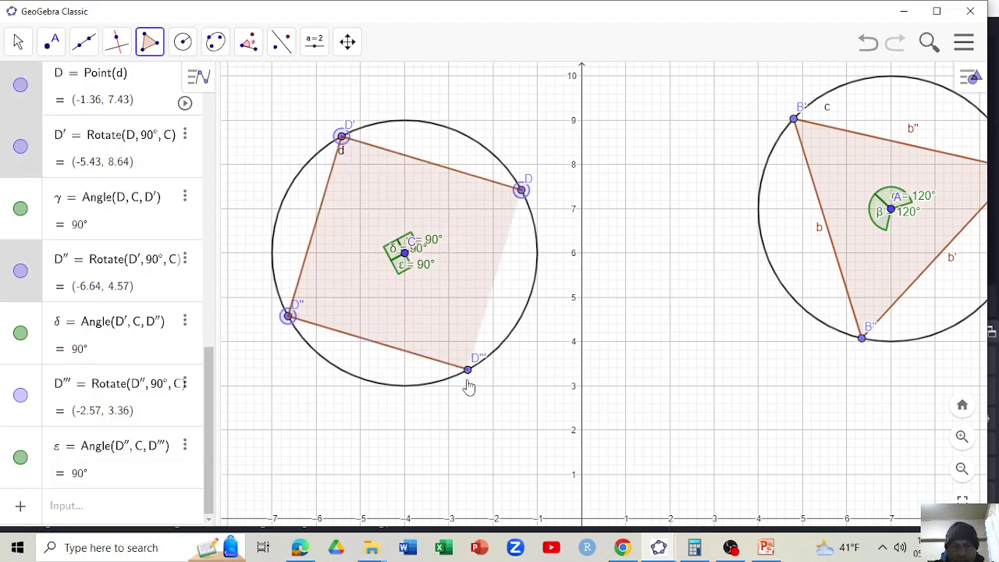
{"action": "left_click", "coordinate": [468, 371]}
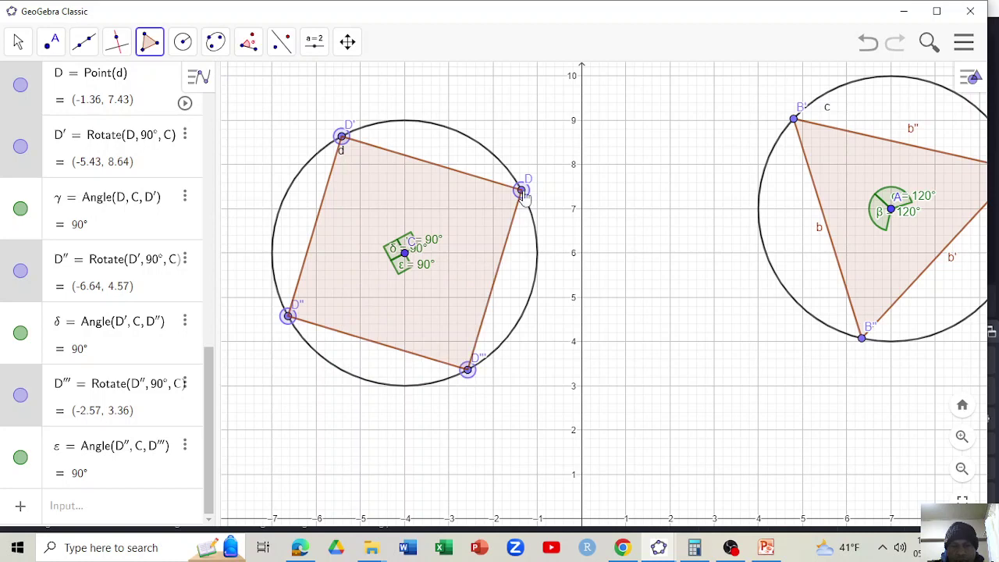
{"action": "left_click", "coordinate": [522, 190]}
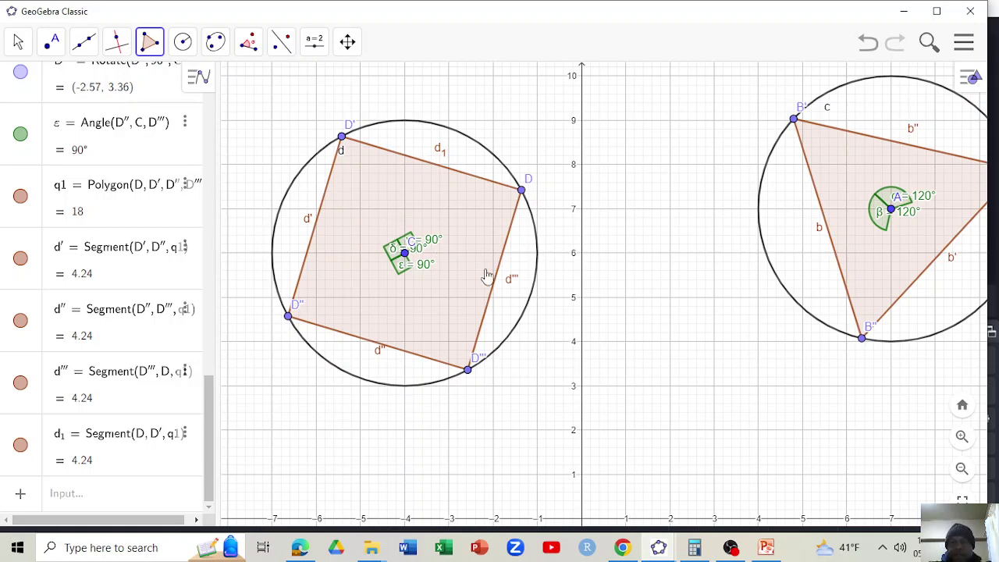
- Select both circles with their inscribed polygons and delete all the objects to clear the construction
{"action": "scroll", "coordinate": [485, 274], "scroll_direction": "down", "scroll_amount": 7}
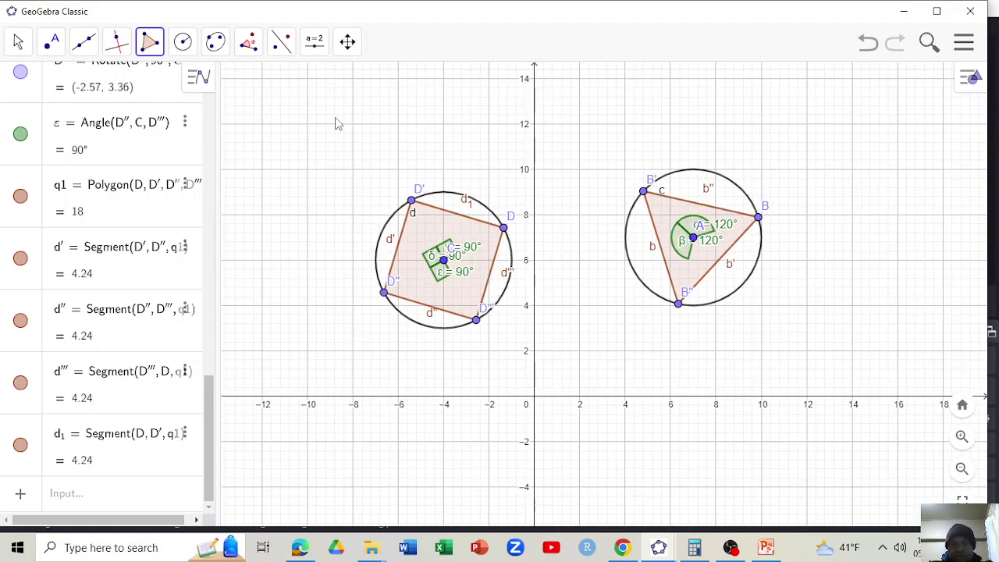
{"action": "left_click_drag", "start_coordinate": [334, 115], "coordinate": [969, 475]}
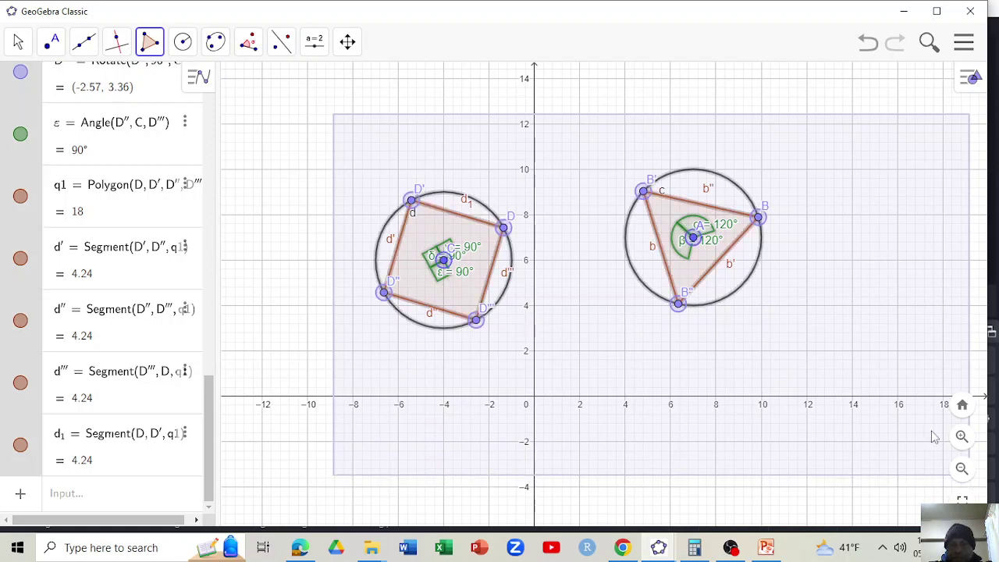
{"action": "key", "text": "Delete"}
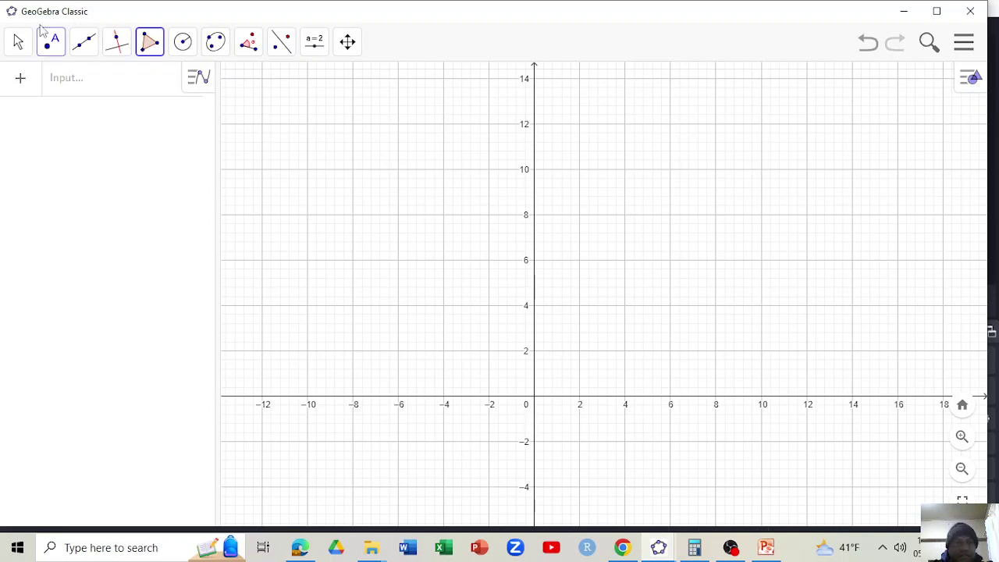
- Place point A at (4, 6) and draw a circle of radius 3 centred on it with Circle: Center & Radius
{"action": "left_click", "coordinate": [49, 49]}
{"action": "left_click", "coordinate": [76, 92]}
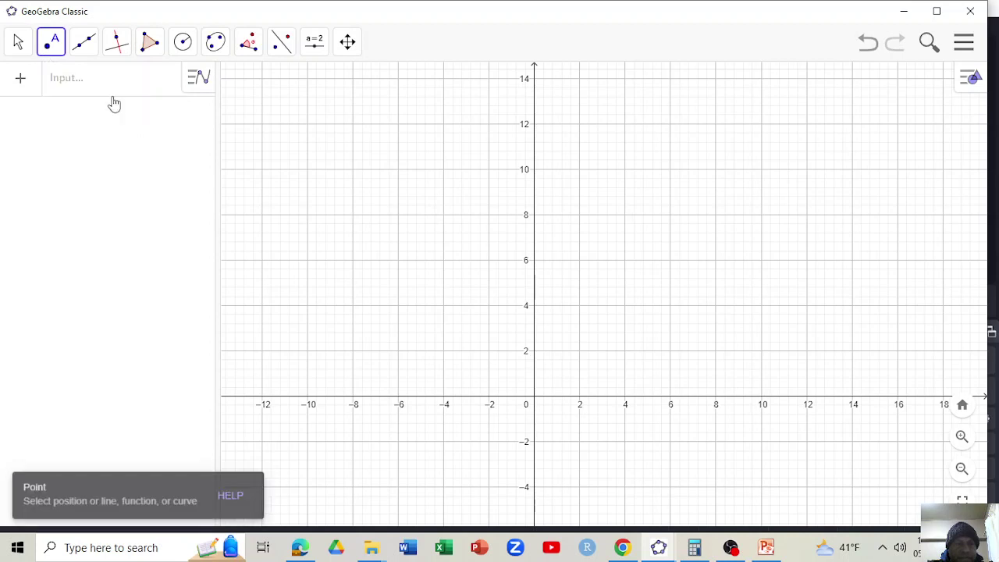
{"action": "left_click", "coordinate": [625, 261]}
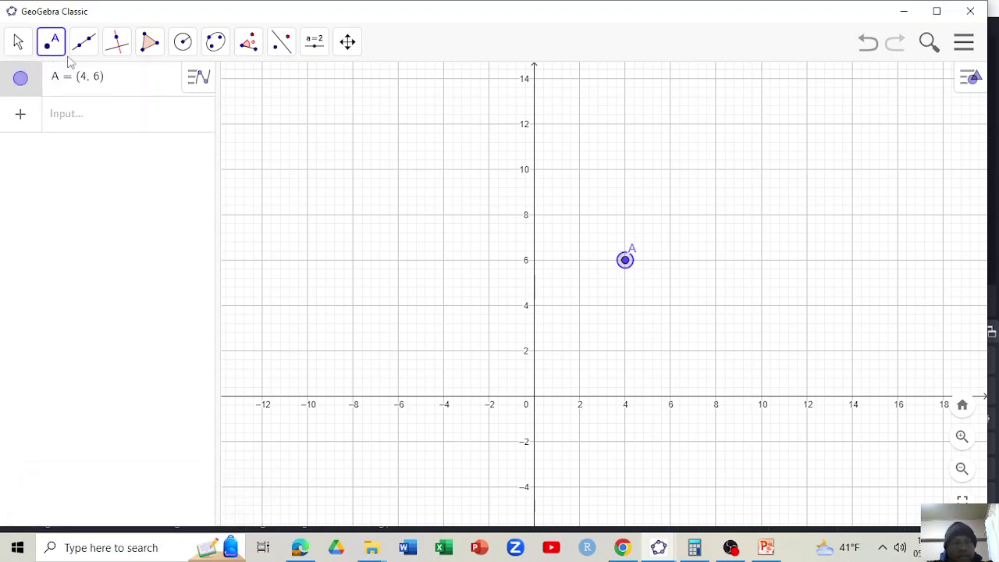
{"action": "left_click", "coordinate": [184, 48]}
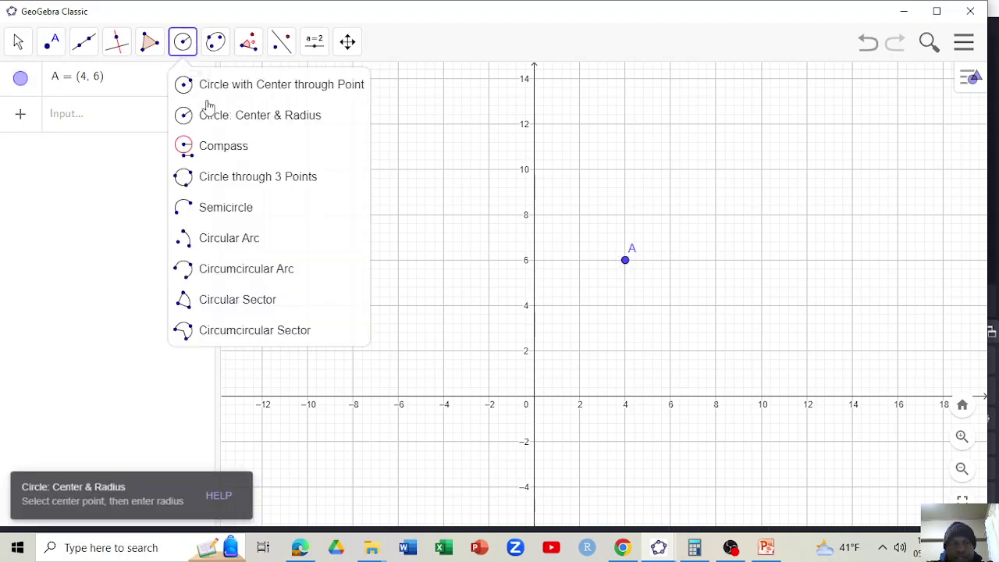
{"action": "left_click", "coordinate": [223, 117]}
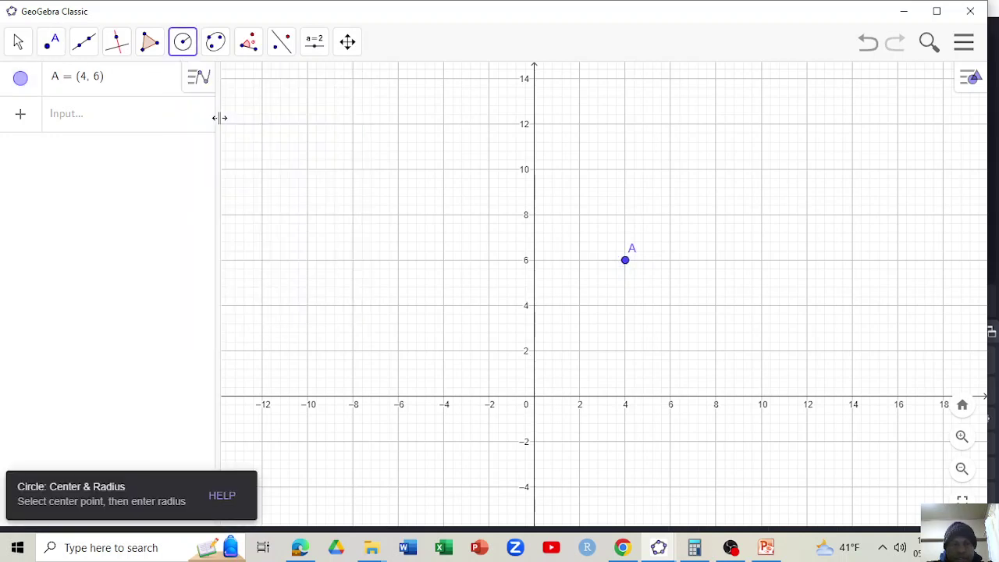
{"action": "left_click", "coordinate": [626, 262]}
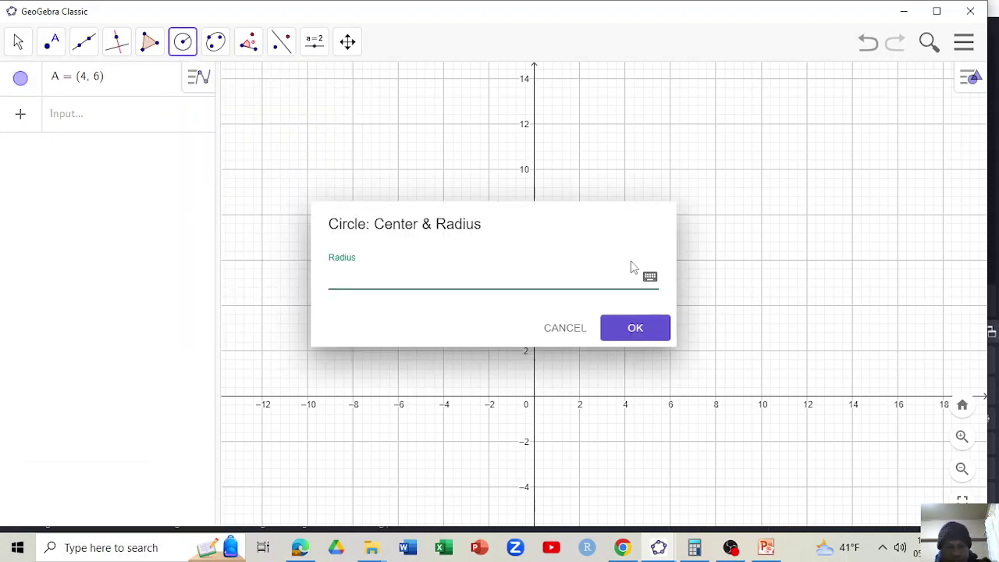
{"action": "type", "text": "3"}
{"action": "left_click", "coordinate": [635, 331]}
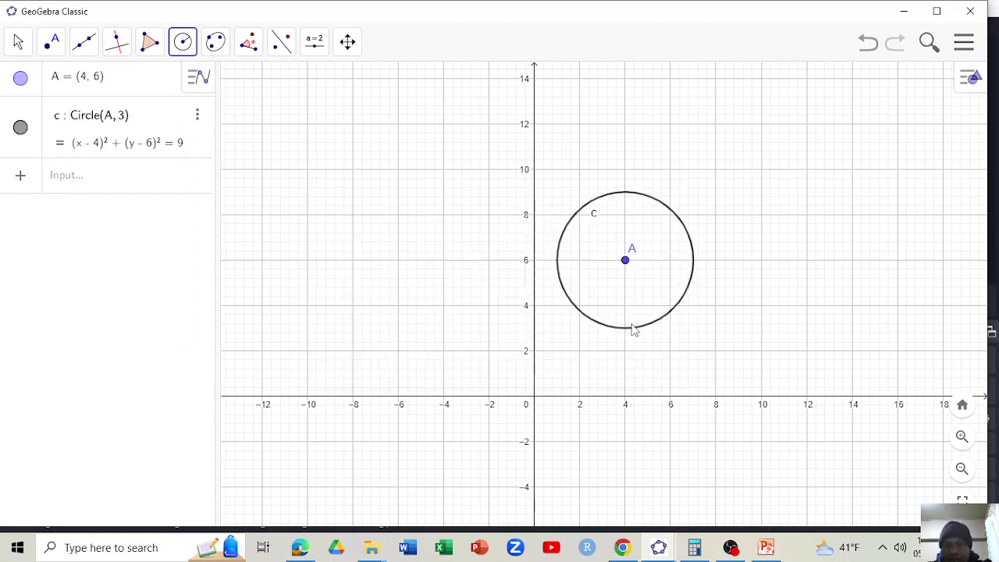
- Start a slider in the empty area above and left of the circle, name it n and make it an integer slider
{"action": "scroll", "coordinate": [619, 273], "scroll_direction": "up", "scroll_amount": 3}
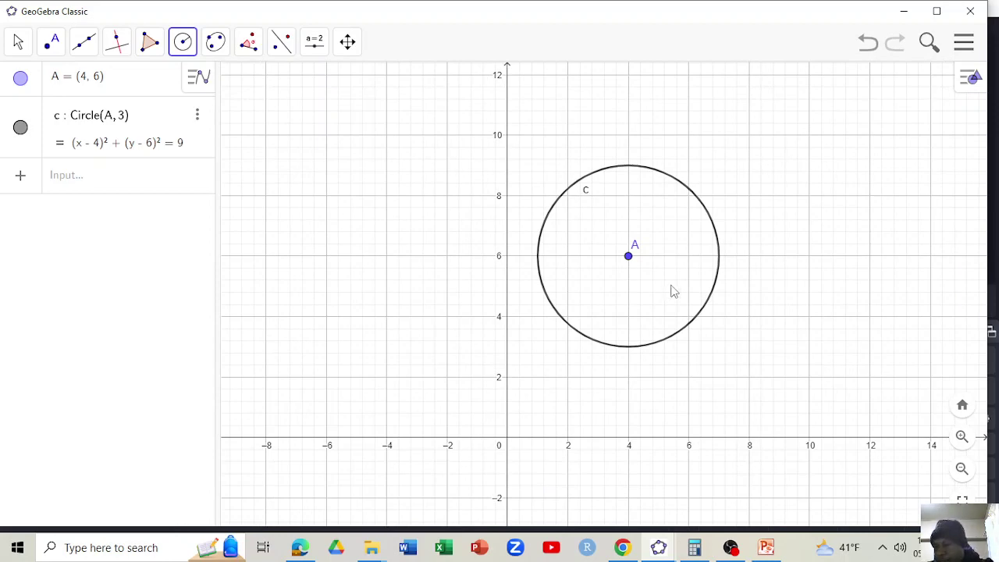
{"action": "left_click", "coordinate": [311, 47]}
{"action": "left_click", "coordinate": [348, 92]}
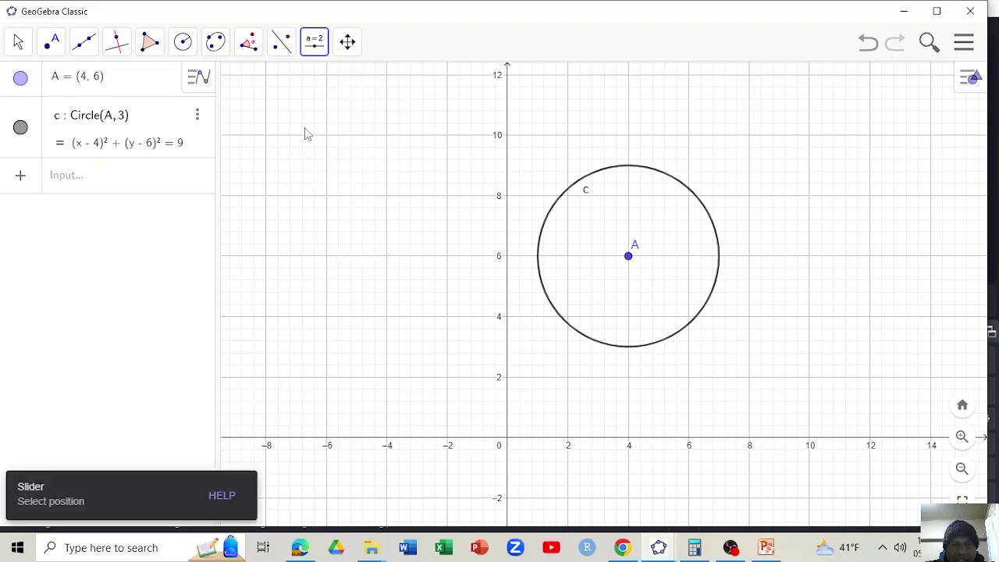
{"action": "left_click", "coordinate": [314, 150]}
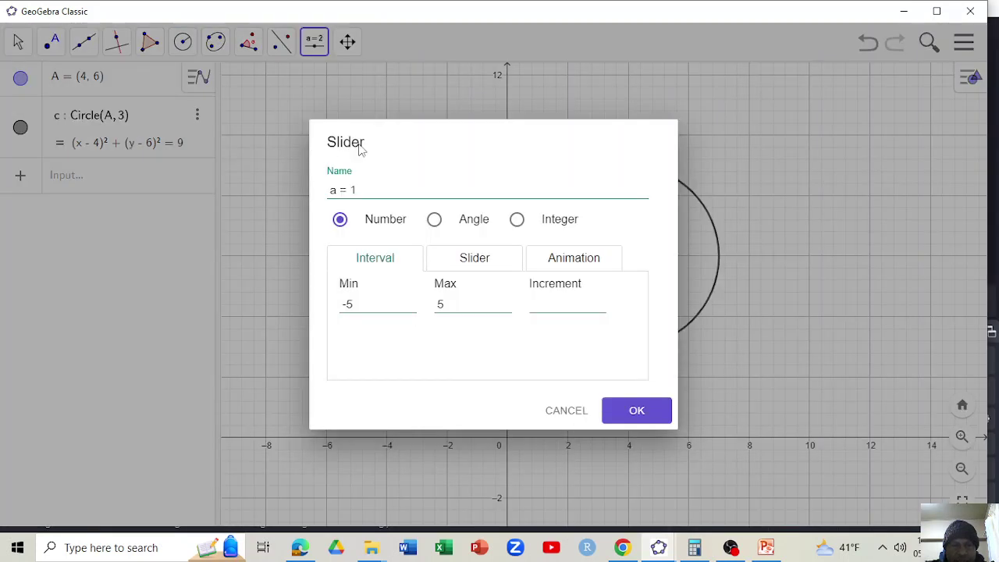
{"action": "left_click", "coordinate": [334, 192]}
{"action": "double_click", "coordinate": [333, 192]}
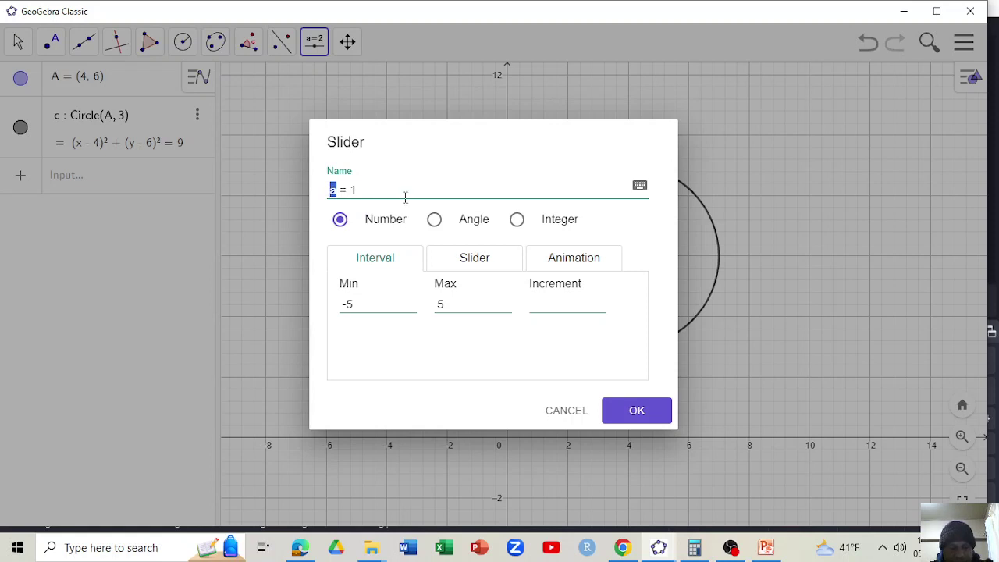
{"action": "type", "text": "n"}
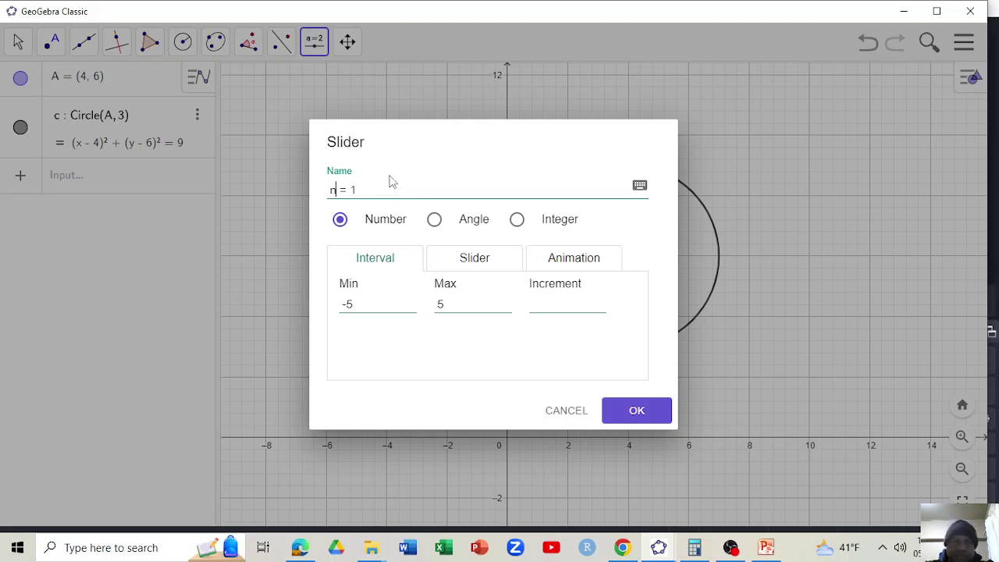
{"action": "left_click", "coordinate": [363, 189]}
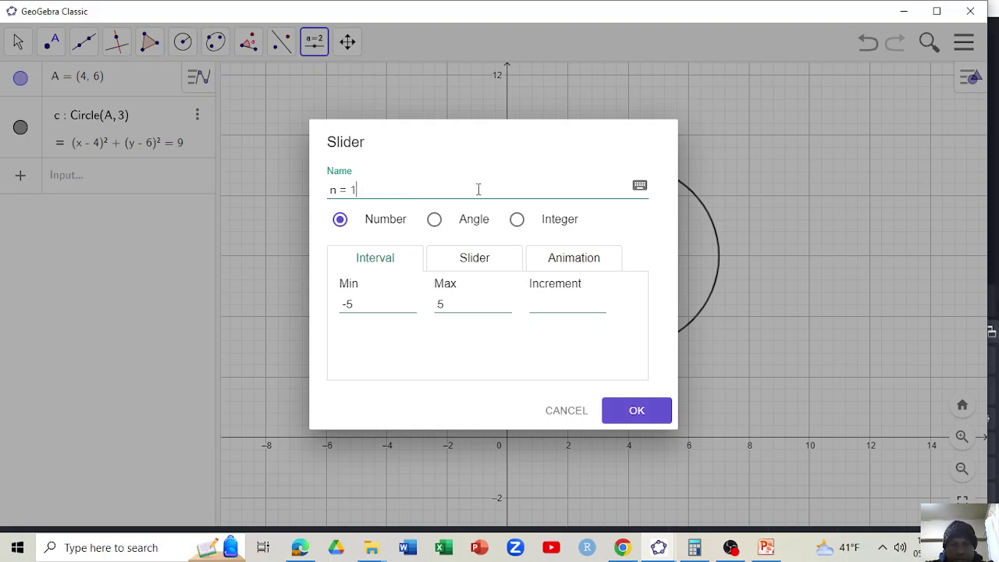
{"action": "left_click", "coordinate": [551, 226]}
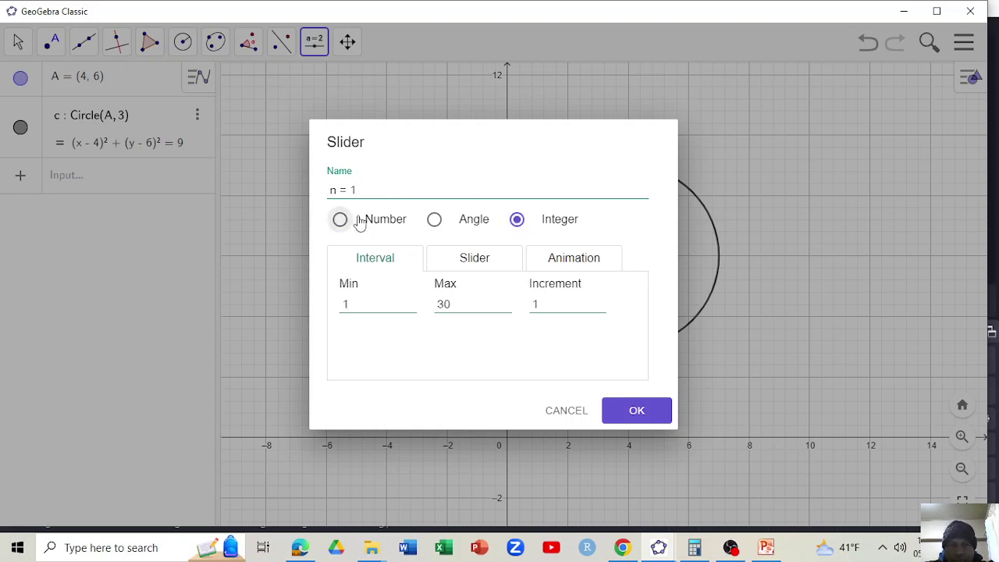
- Set the n slider's interval to minimum 3 and maximum 15, and create the slider
{"action": "double_click", "coordinate": [355, 305]}
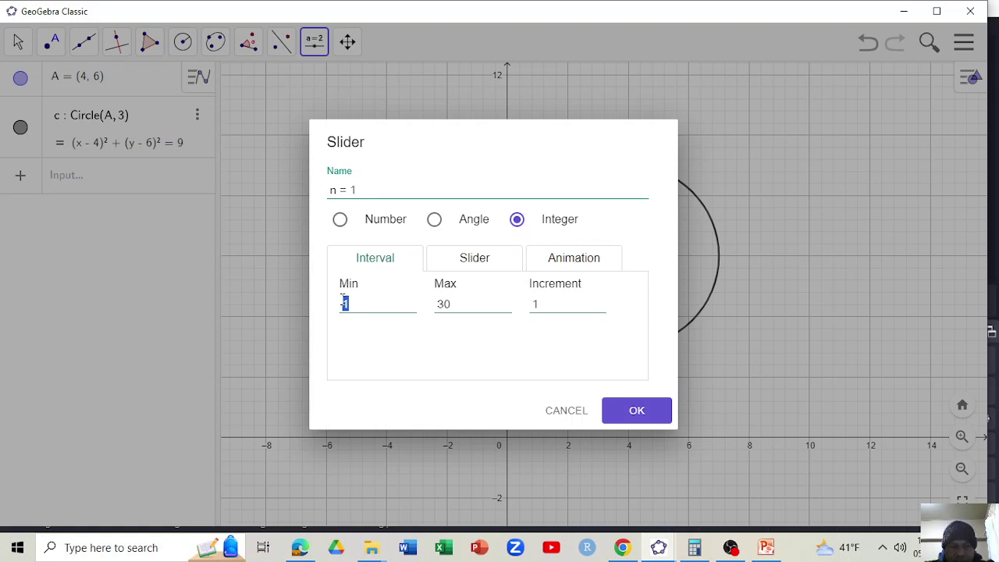
{"action": "type", "text": "3"}
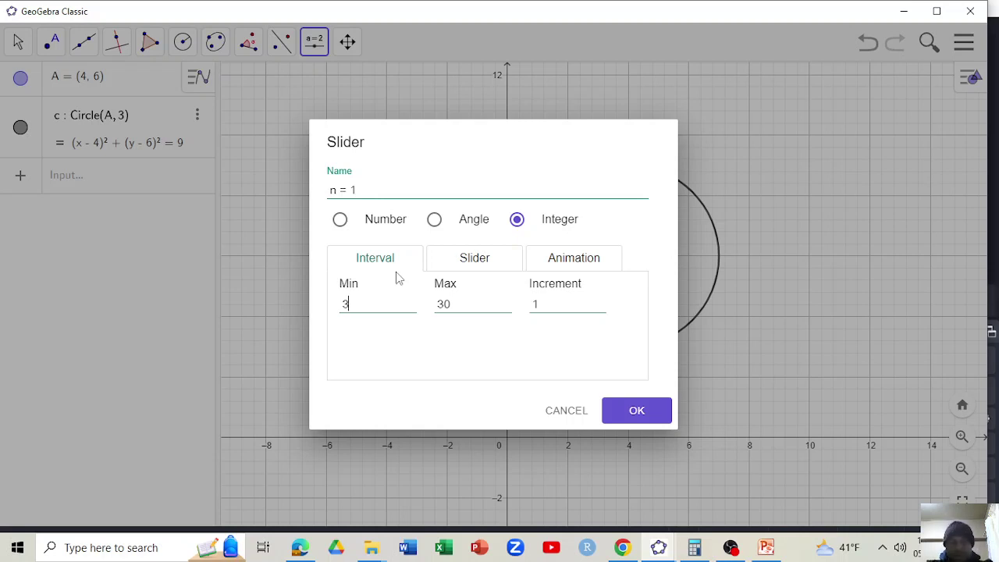
{"action": "left_click", "coordinate": [453, 305]}
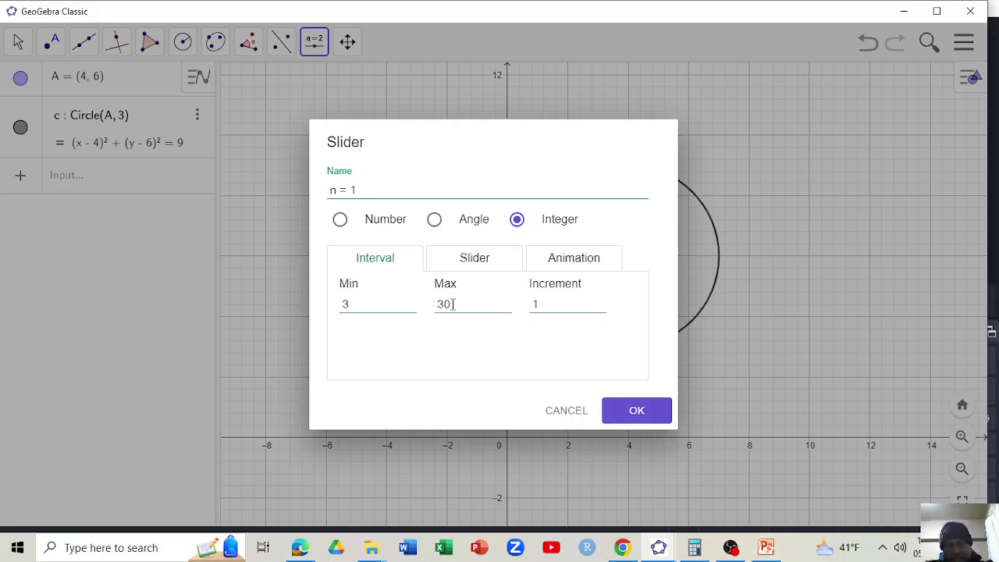
{"action": "left_click_drag", "start_coordinate": [452, 305], "coordinate": [442, 307]}
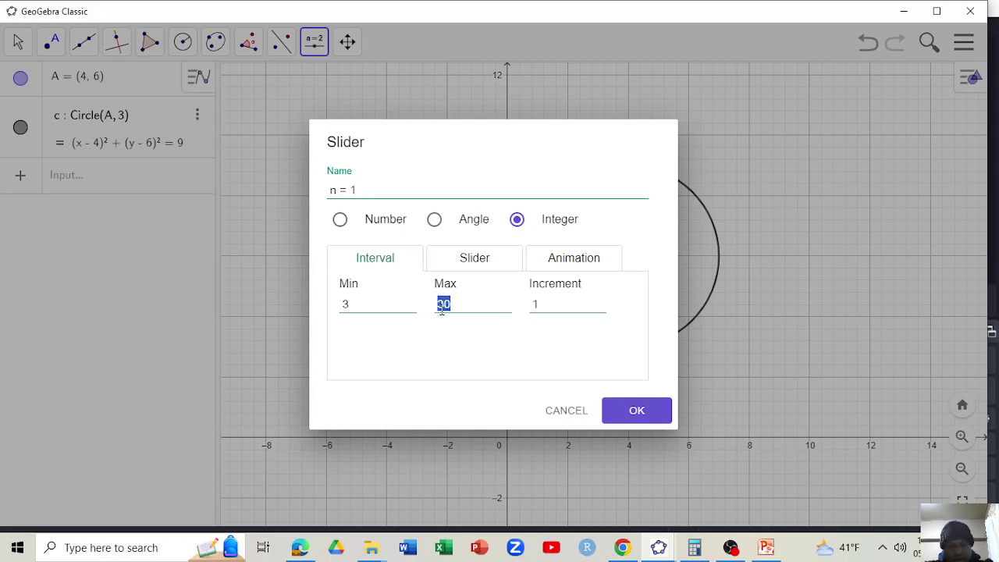
{"action": "type", "text": "15"}
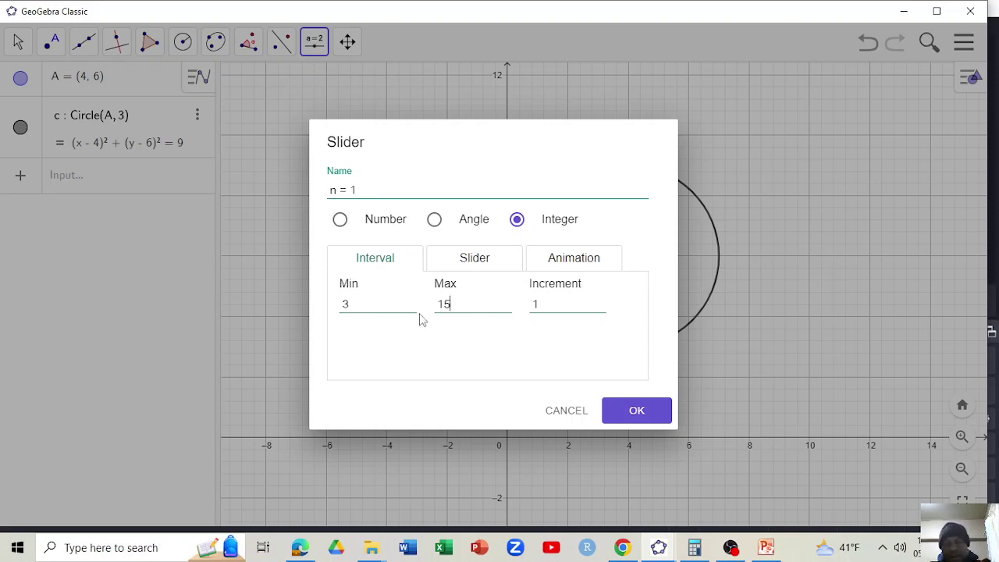
{"action": "left_click", "coordinate": [622, 416]}
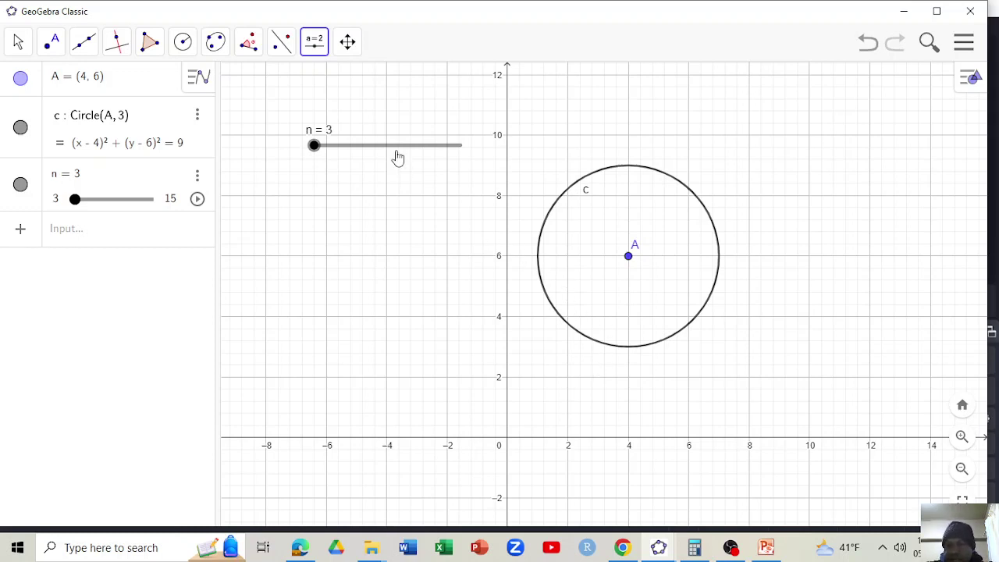
- Place point B on the upper-right arc of the circle and define the central angle as ca = 2π/n
{"action": "left_click", "coordinate": [52, 47]}
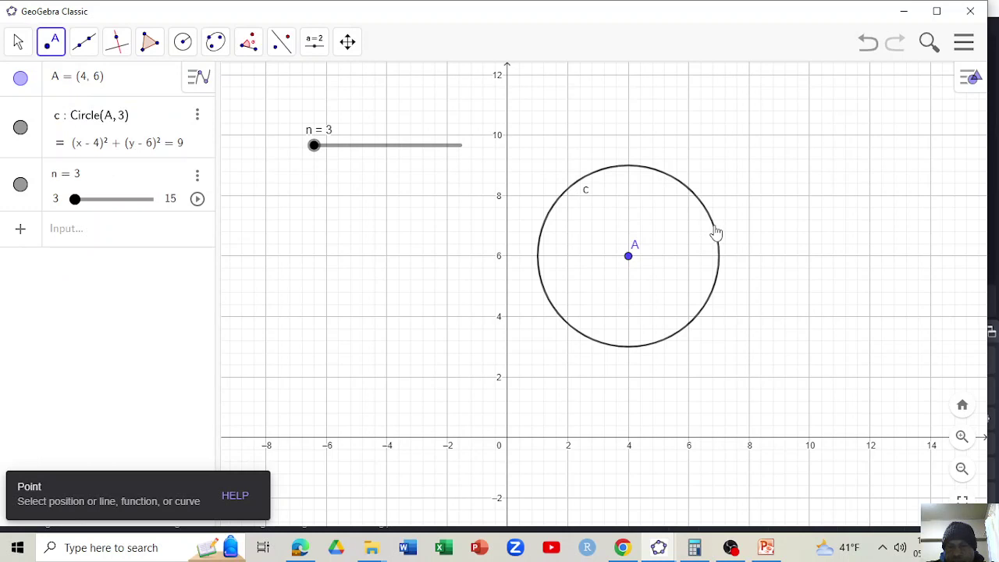
{"action": "left_click", "coordinate": [716, 233]}
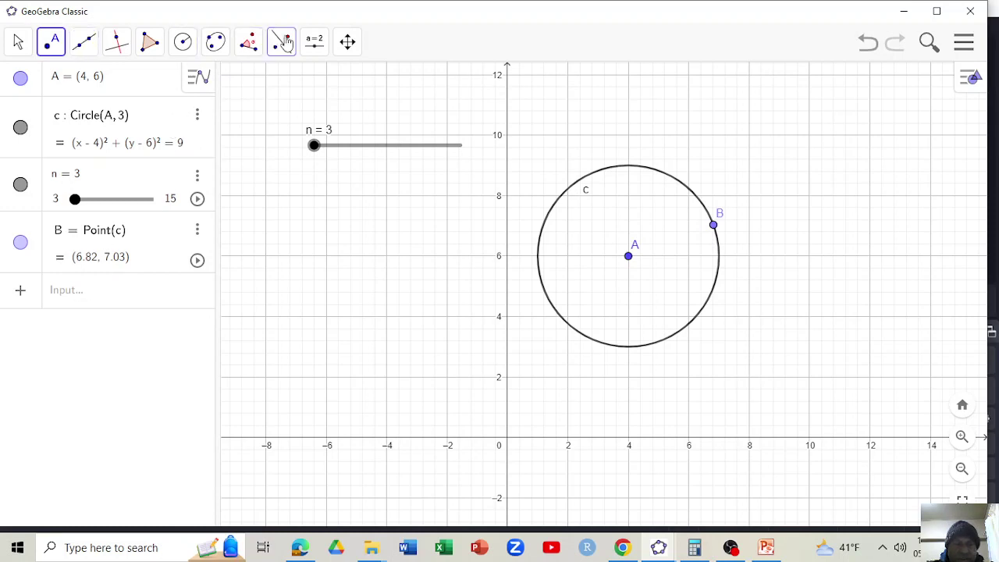
{"action": "left_click", "coordinate": [78, 296]}
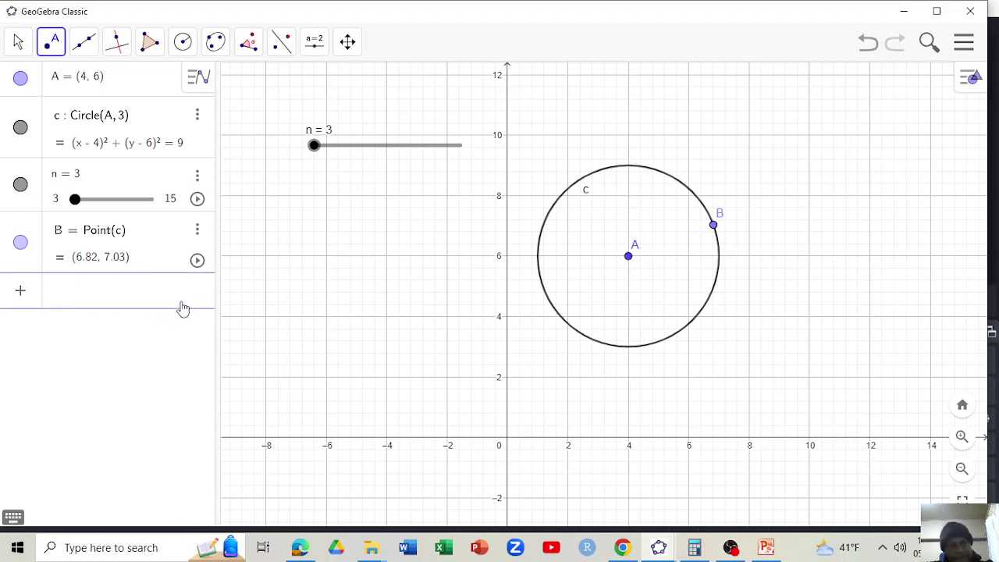
{"action": "type", "text": "ca "}
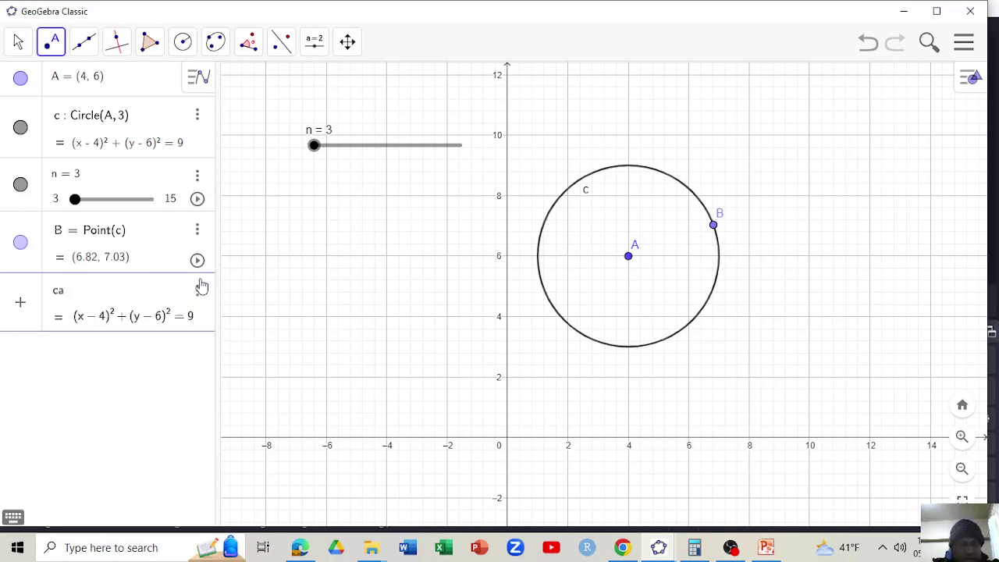
{"action": "type", "text": "= "}
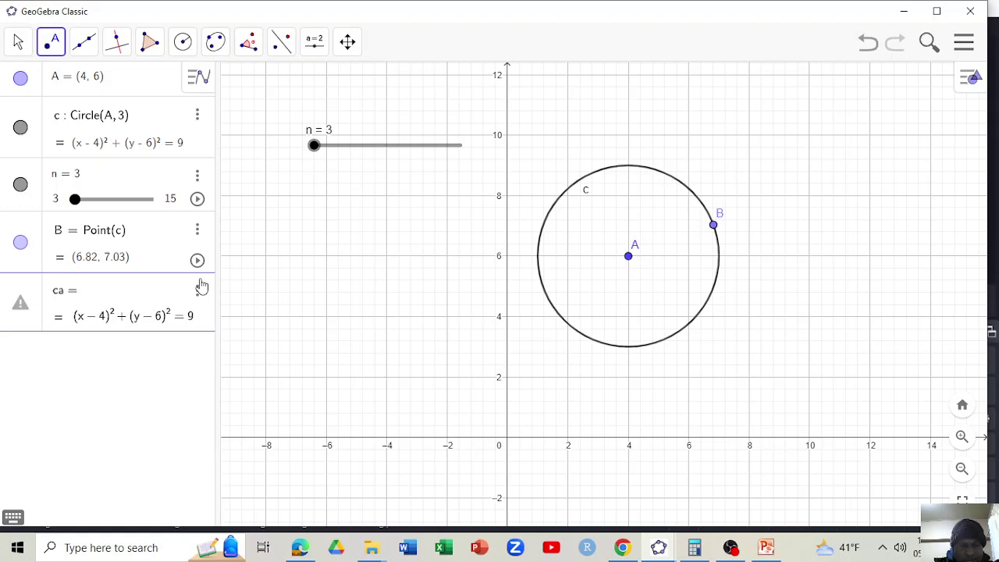
{"action": "type", "text": "2"}
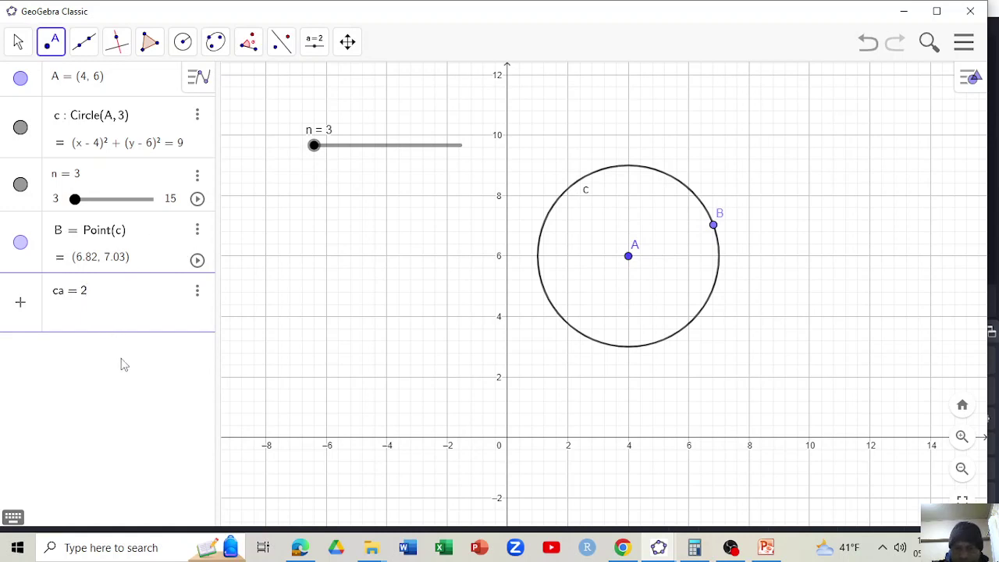
{"action": "left_click", "coordinate": [14, 518]}
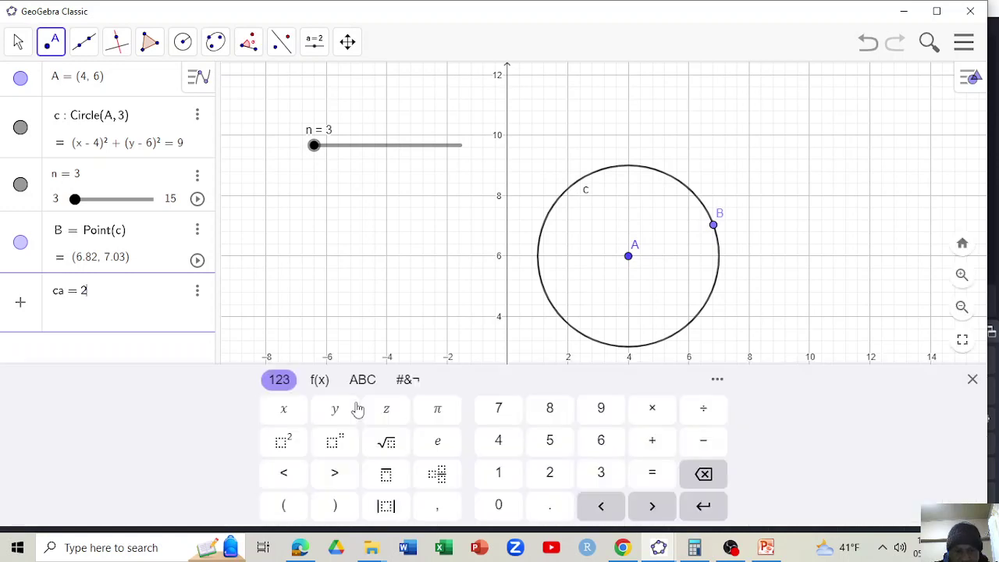
{"action": "left_click", "coordinate": [437, 412]}
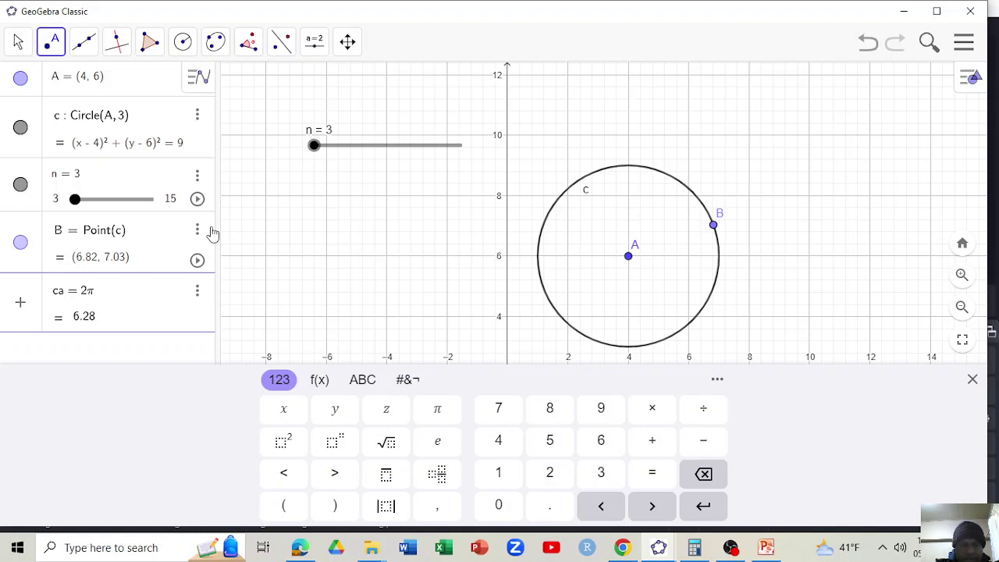
{"action": "type", "text": "/"}
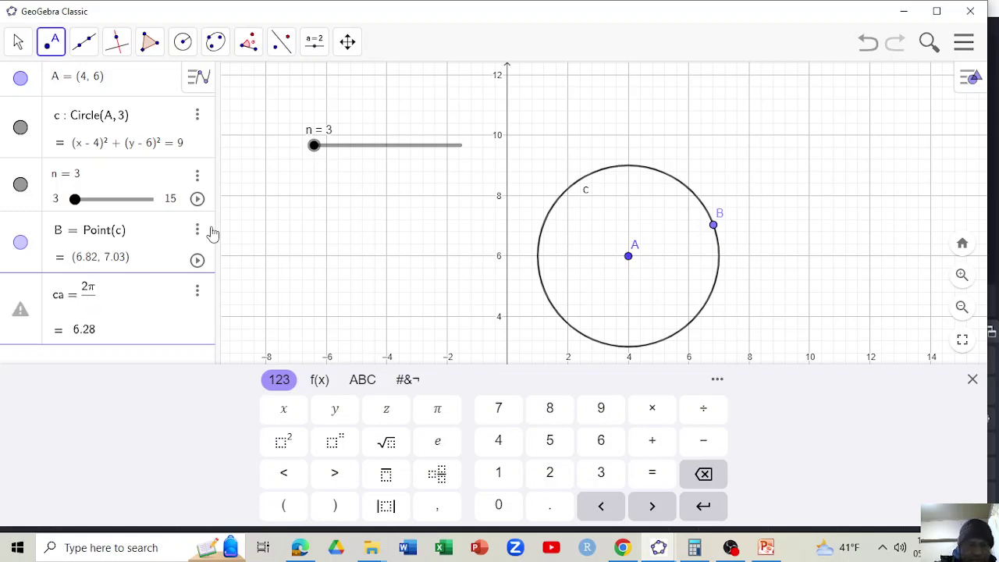
{"action": "type", "text": "n"}
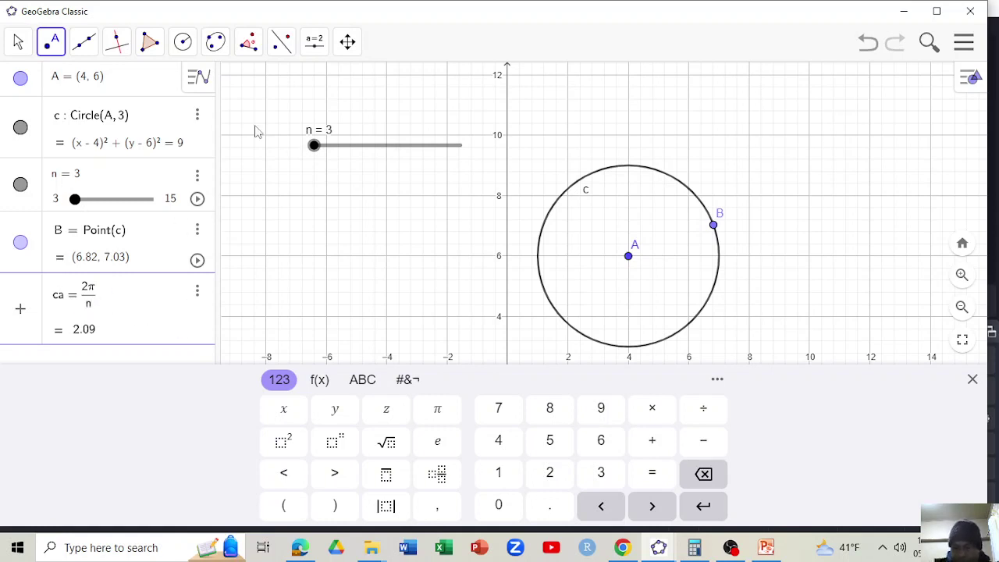
{"action": "key", "text": "Return"}
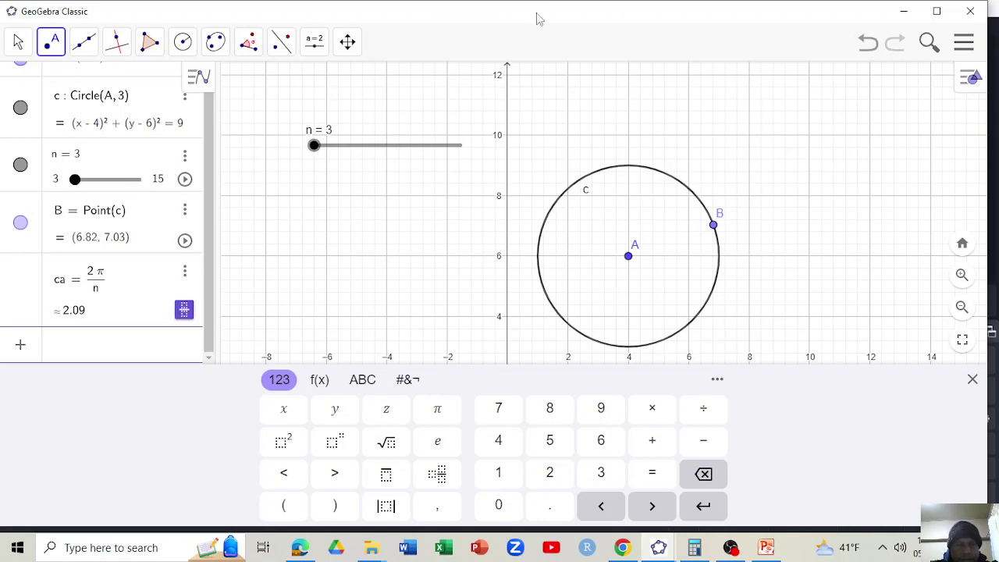
{"action": "left_click", "coordinate": [971, 378]}
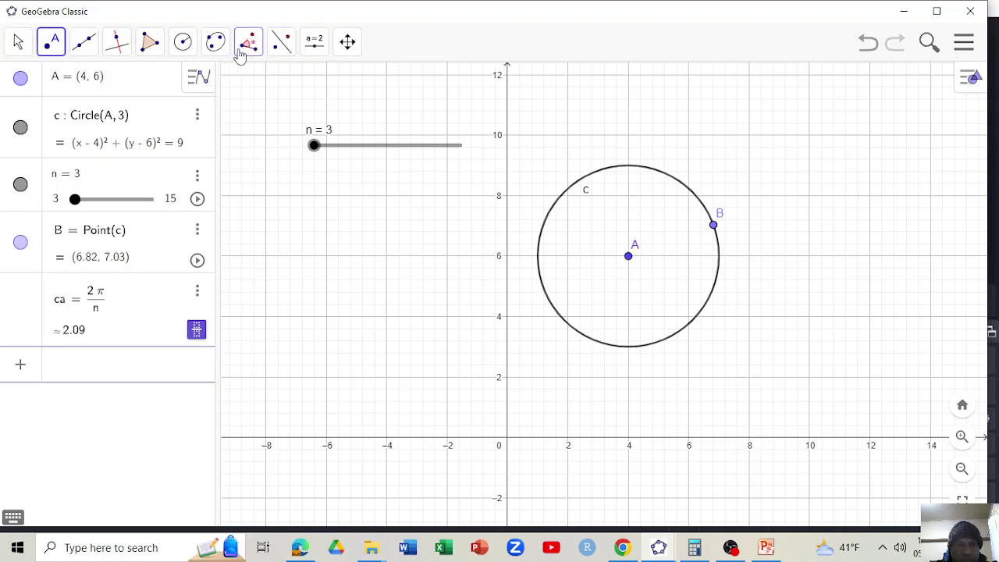
- Rotate point B counterclockwise around point A by the angle ca with Rotate around Point
{"action": "left_click", "coordinate": [282, 43]}
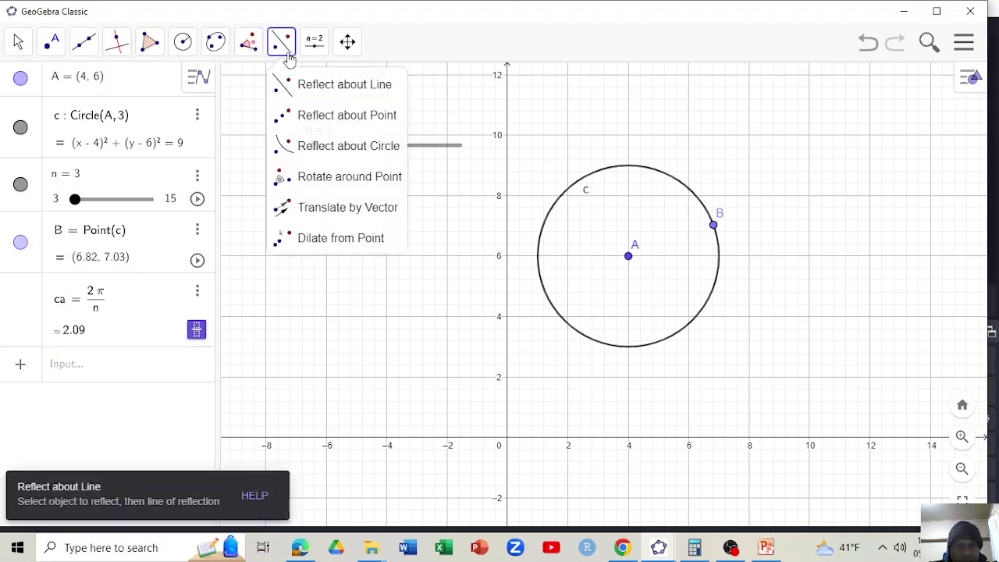
{"action": "left_click", "coordinate": [333, 178]}
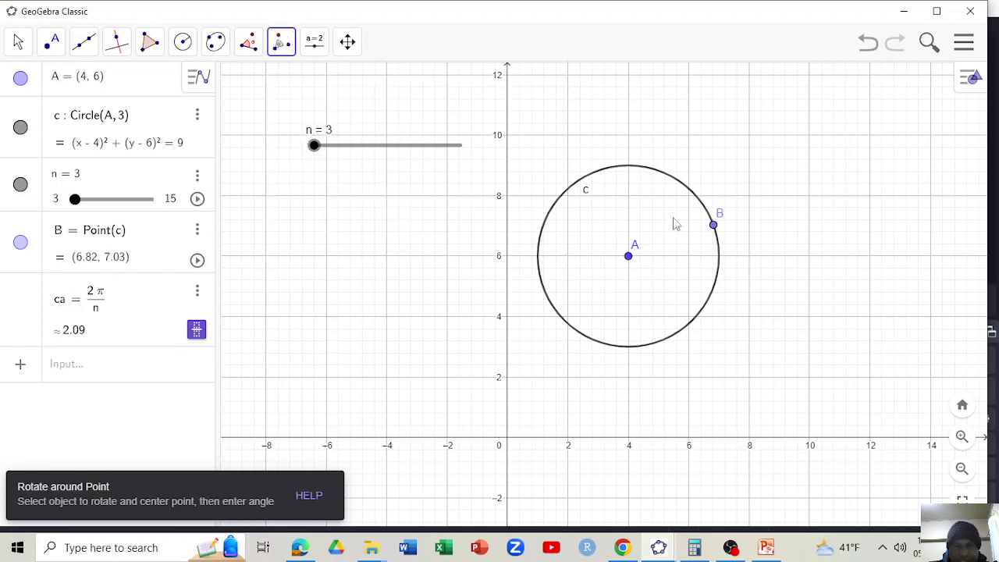
{"action": "left_click", "coordinate": [713, 226]}
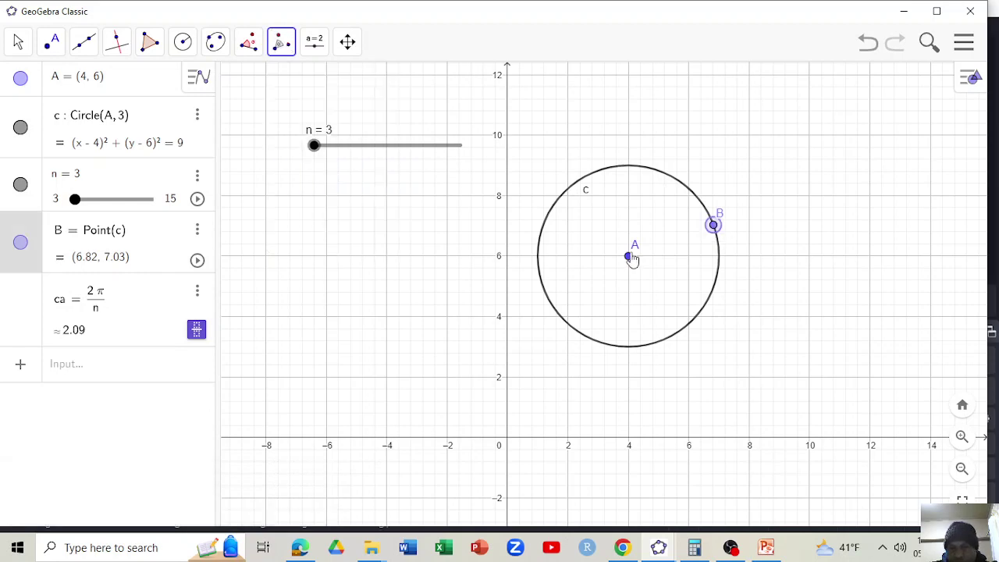
{"action": "left_click", "coordinate": [629, 257]}
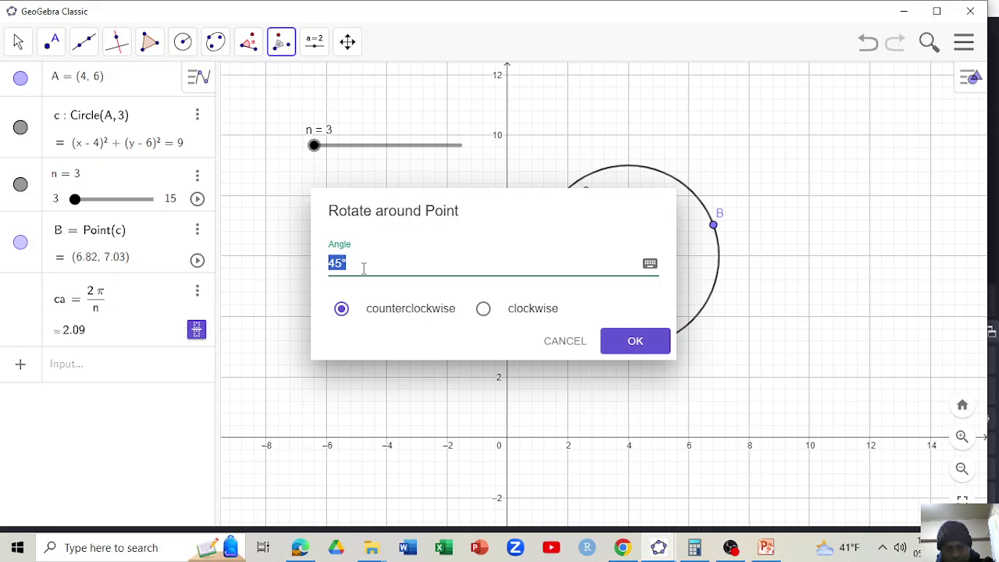
{"action": "type", "text": "ca"}
{"action": "left_click", "coordinate": [630, 341]}
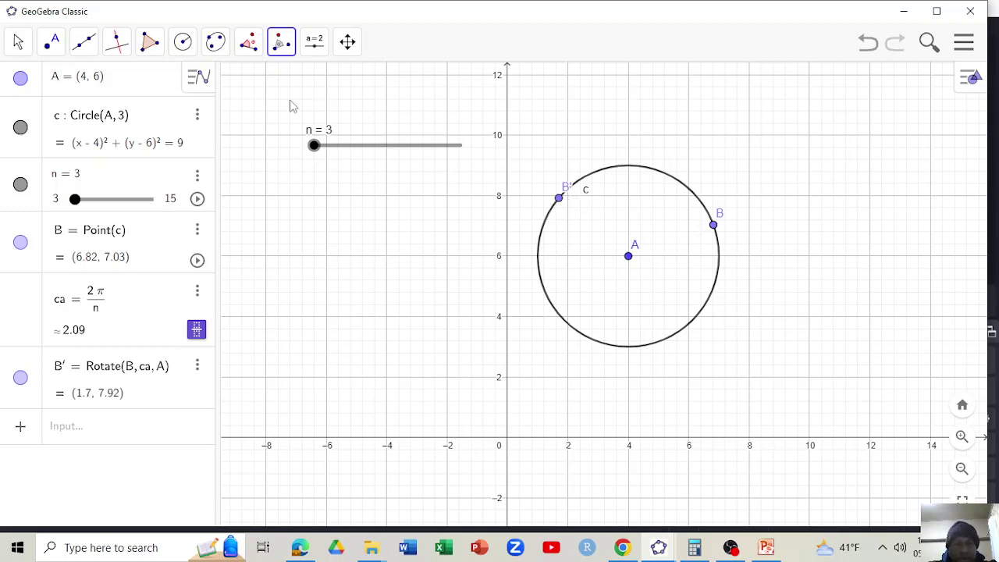
- Build a regular polygon on points B and B′ with n as the number of vertices
{"action": "left_click", "coordinate": [151, 43]}
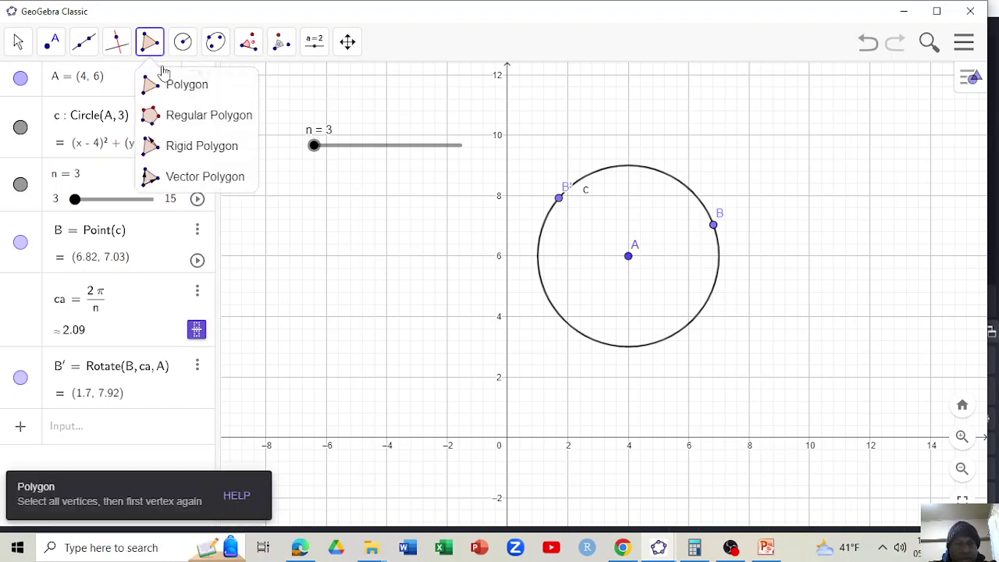
{"action": "left_click", "coordinate": [203, 117]}
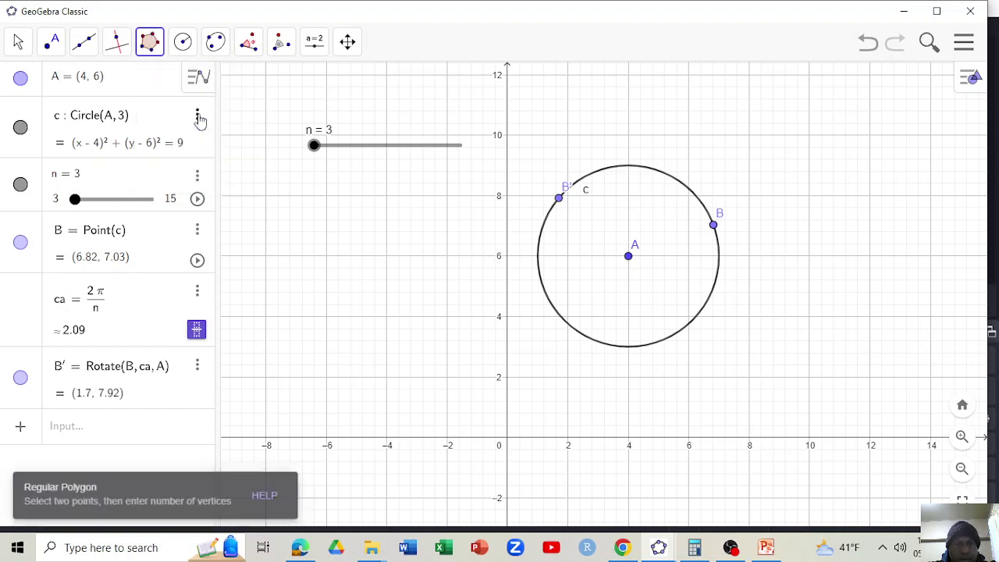
{"action": "left_click", "coordinate": [713, 227]}
{"action": "left_click", "coordinate": [558, 199]}
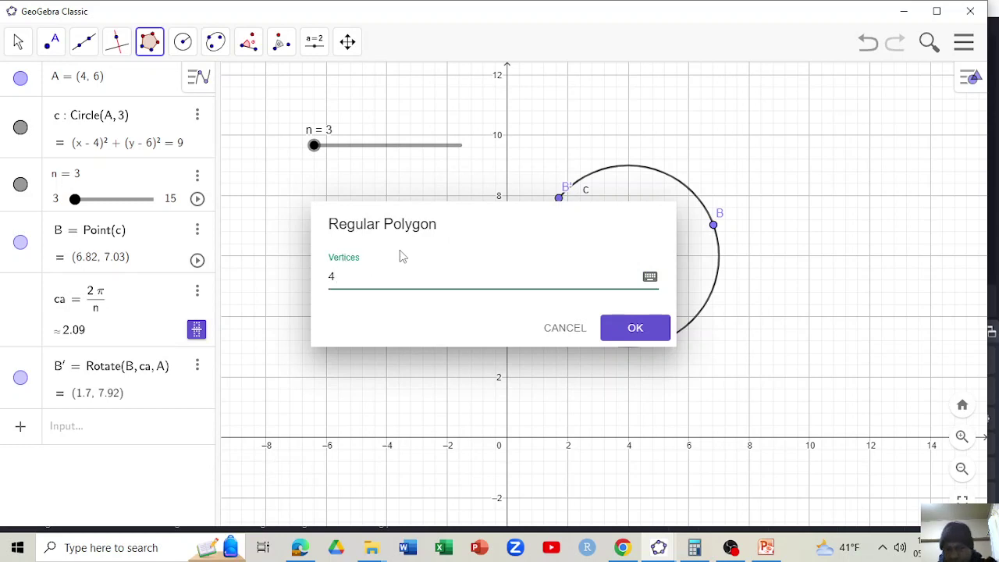
{"action": "key", "text": "BackSpace"}
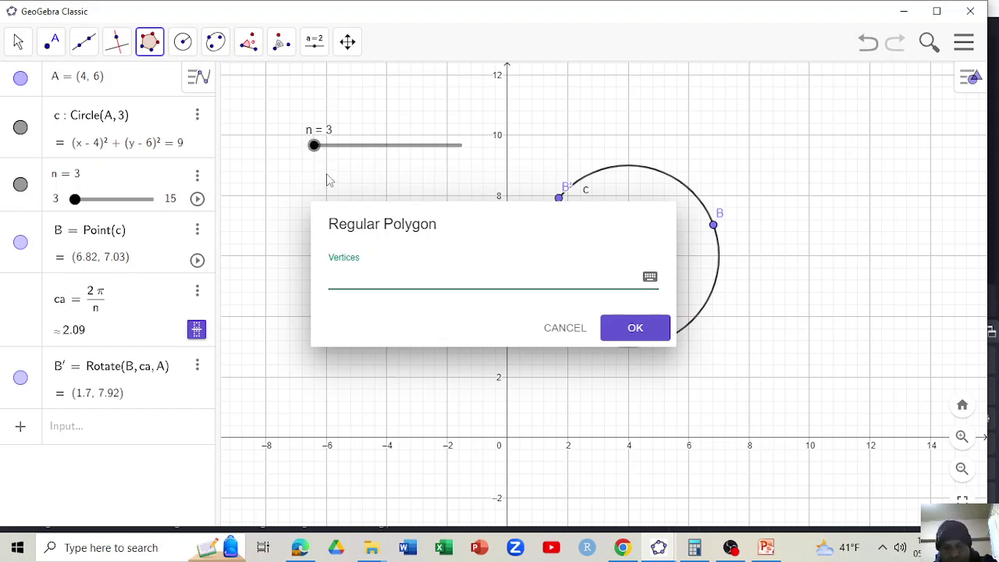
{"action": "type", "text": "n"}
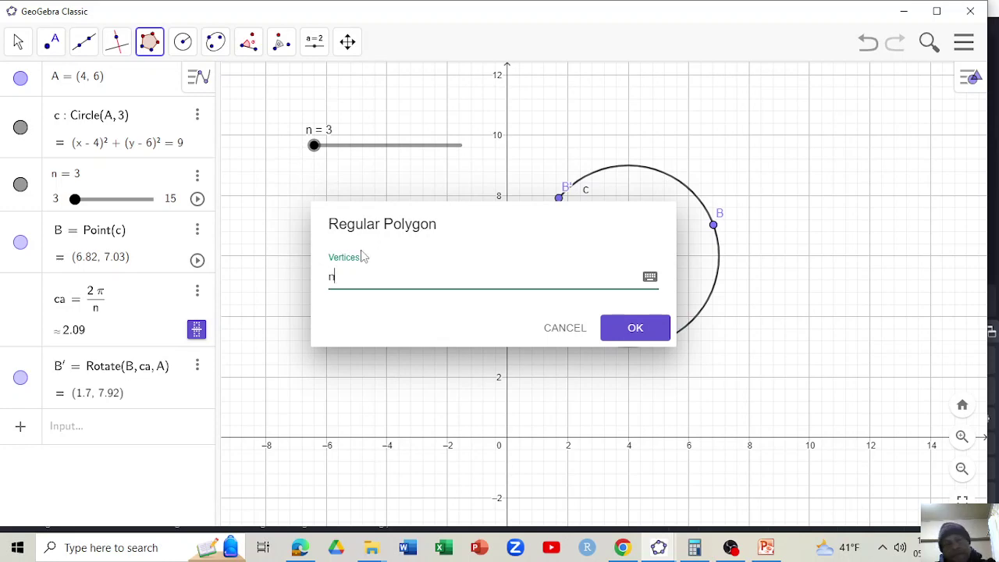
{"action": "left_click", "coordinate": [637, 329]}
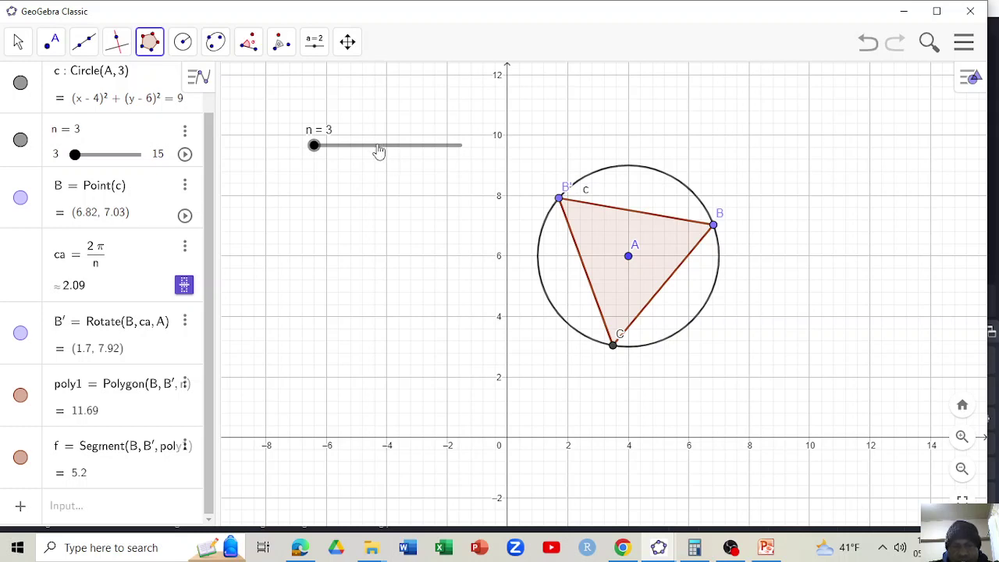
{"action": "key", "text": "Escape"}
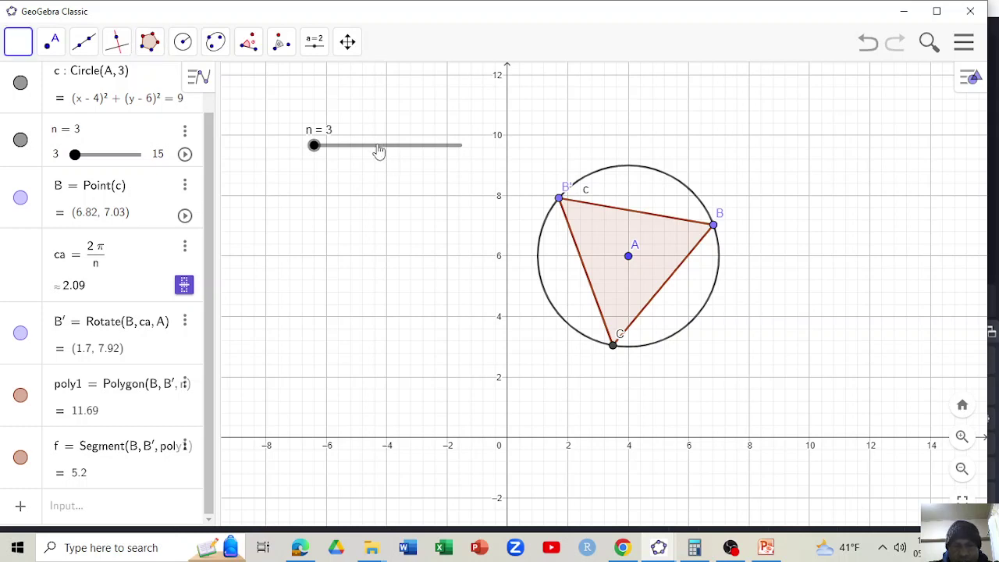
- Set the animation speed of the n slider to 0.4 in its settings
{"action": "right_click", "coordinate": [378, 149]}
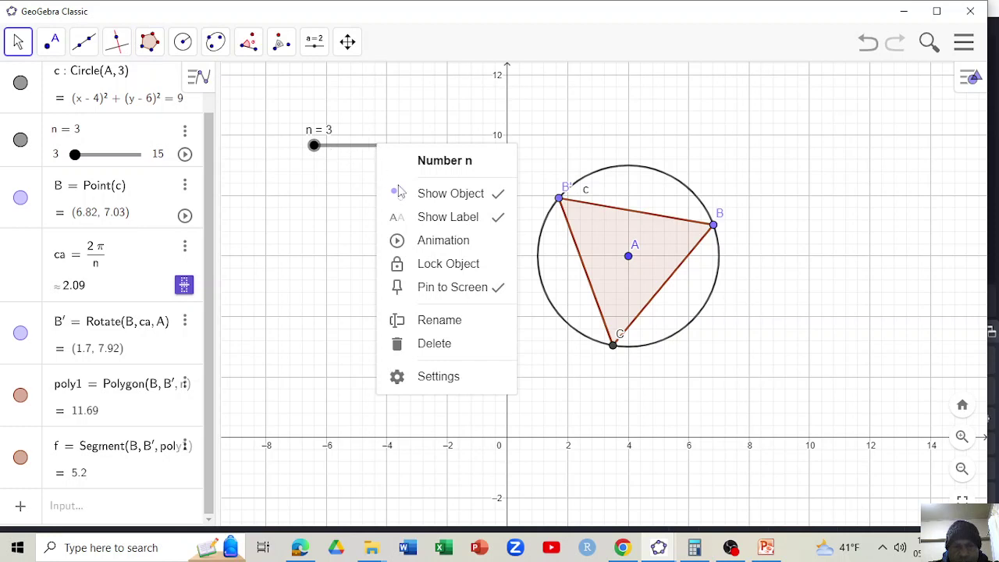
{"action": "left_click", "coordinate": [438, 377]}
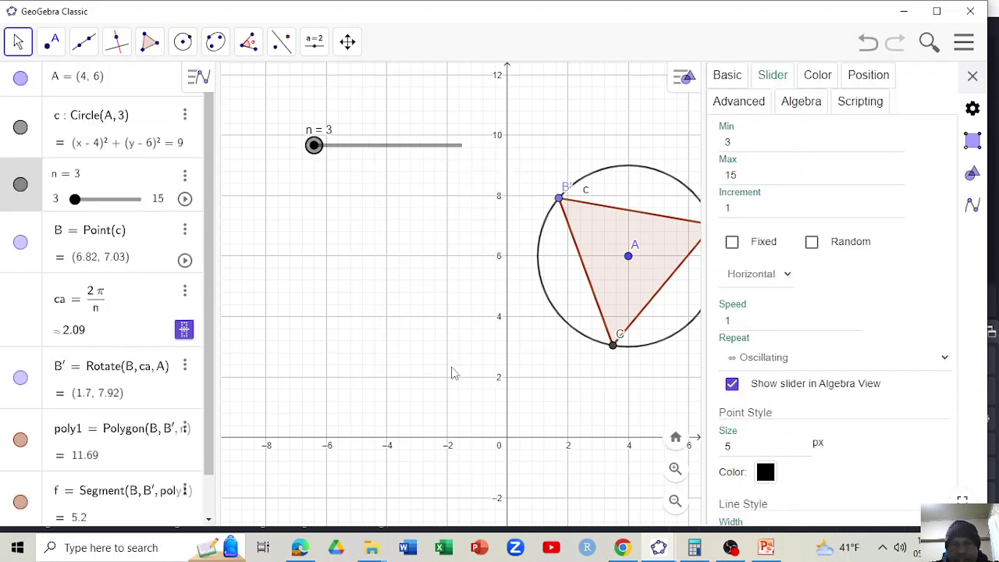
{"action": "left_click", "coordinate": [733, 320]}
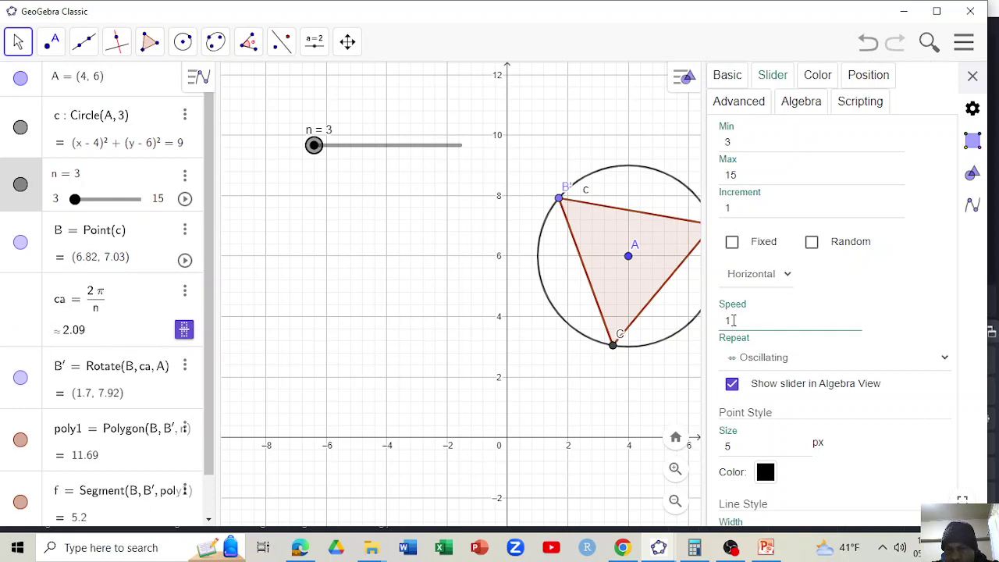
{"action": "key", "text": "BackSpace"}
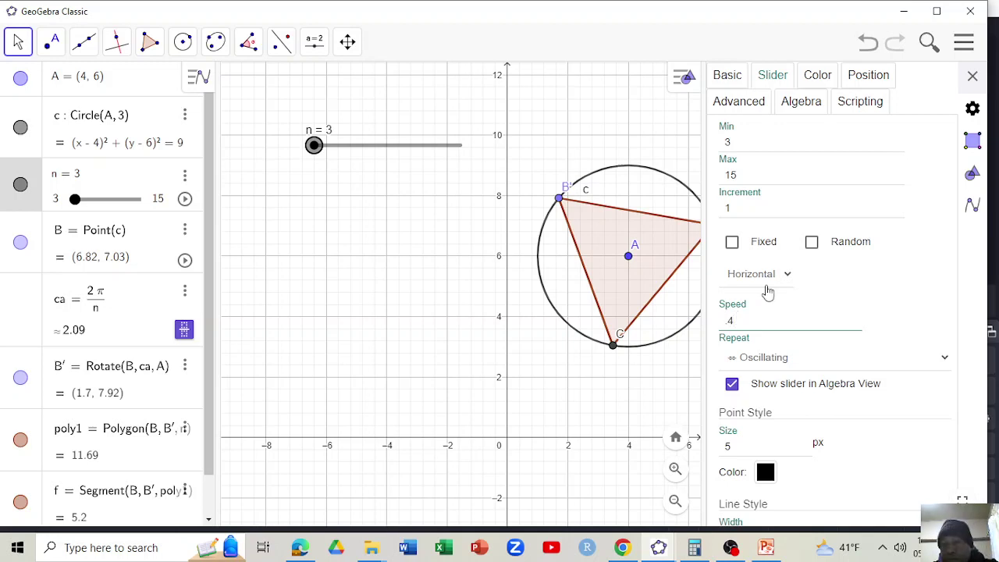
{"action": "key", "text": "Return"}
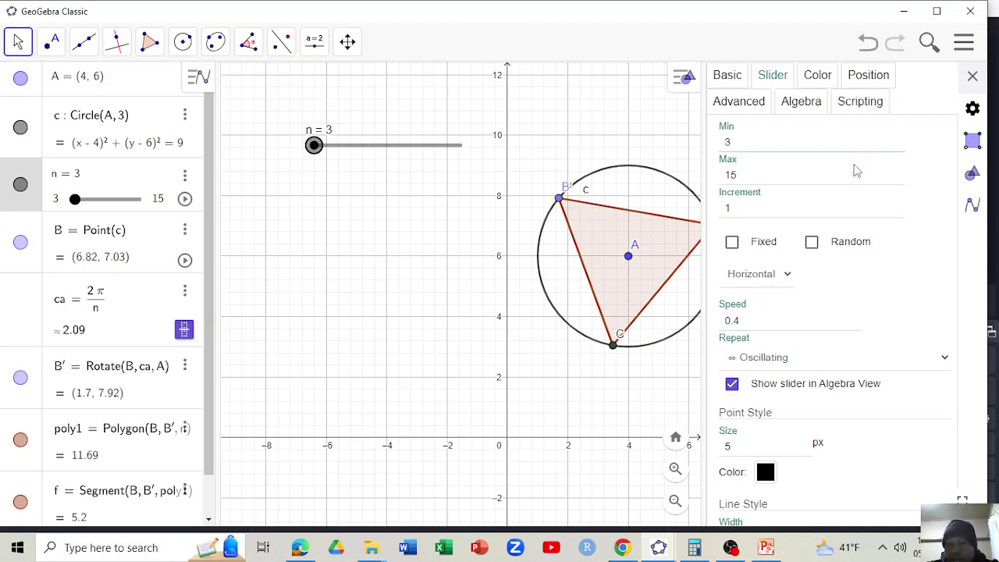
{"action": "left_click", "coordinate": [972, 77]}
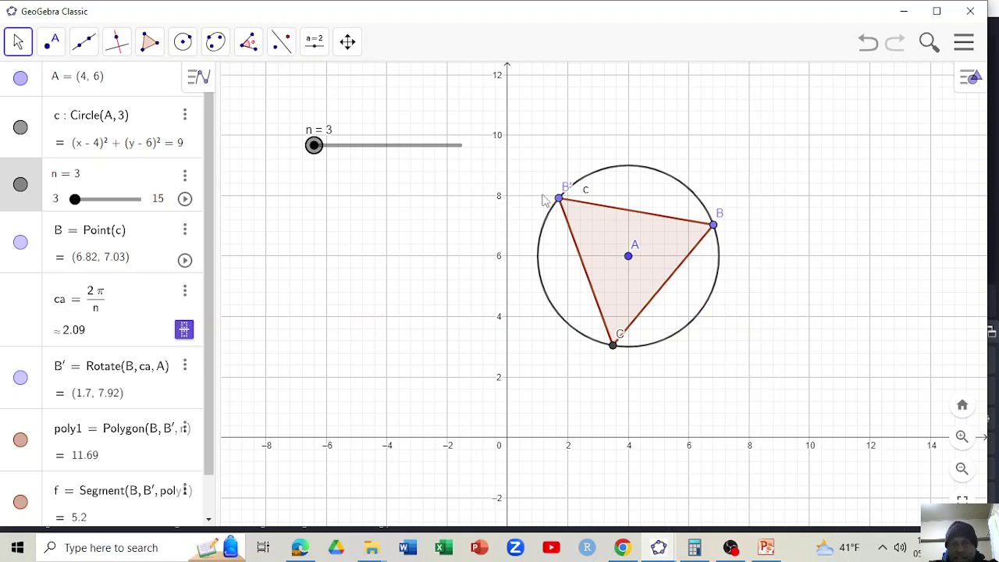
- Recolour the inscribed polygon and its sides magenta (#FF00FF)
{"action": "right_click", "coordinate": [644, 224]}
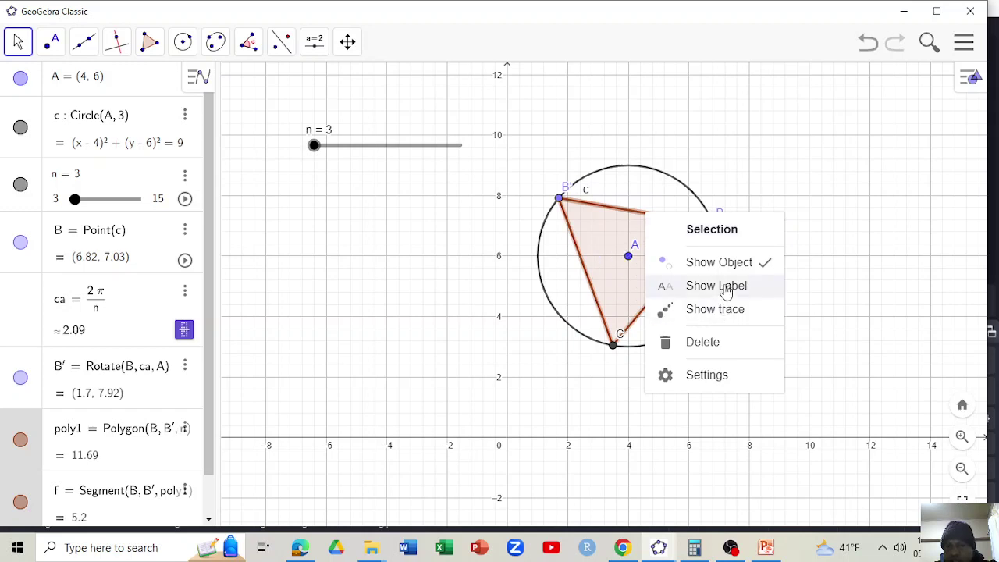
{"action": "left_click", "coordinate": [708, 376]}
{"action": "left_click", "coordinate": [785, 84]}
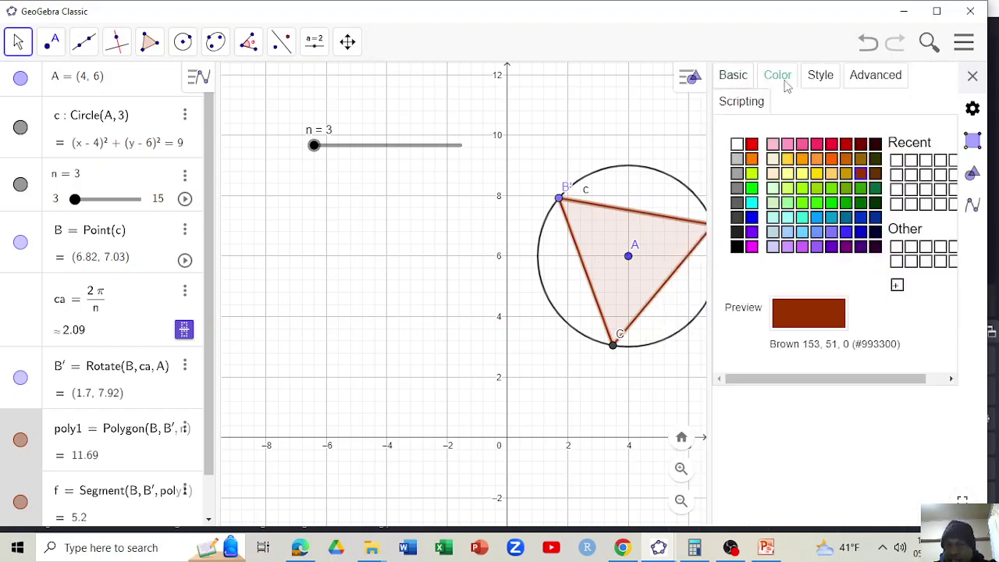
{"action": "left_click", "coordinate": [806, 202]}
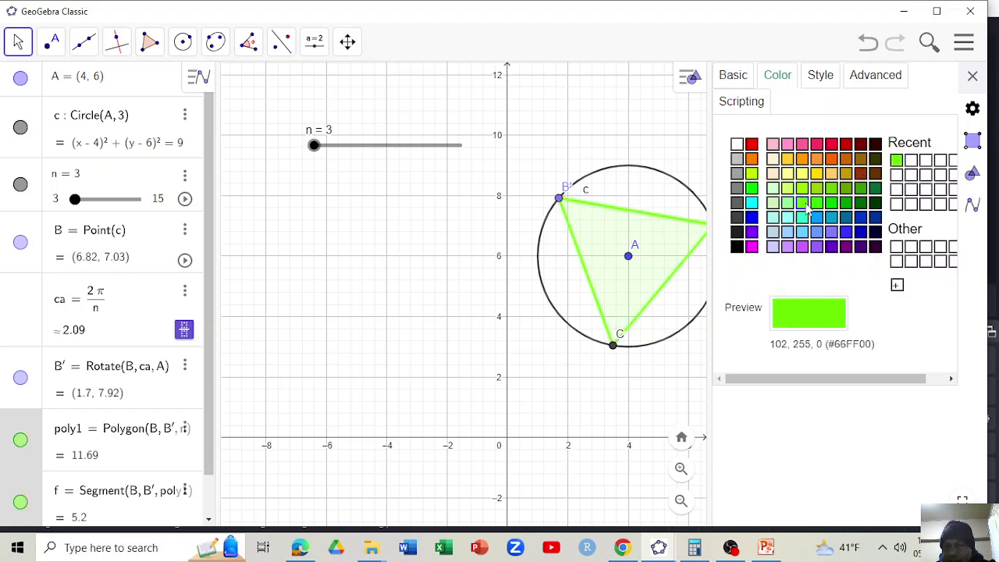
{"action": "left_click", "coordinate": [751, 172]}
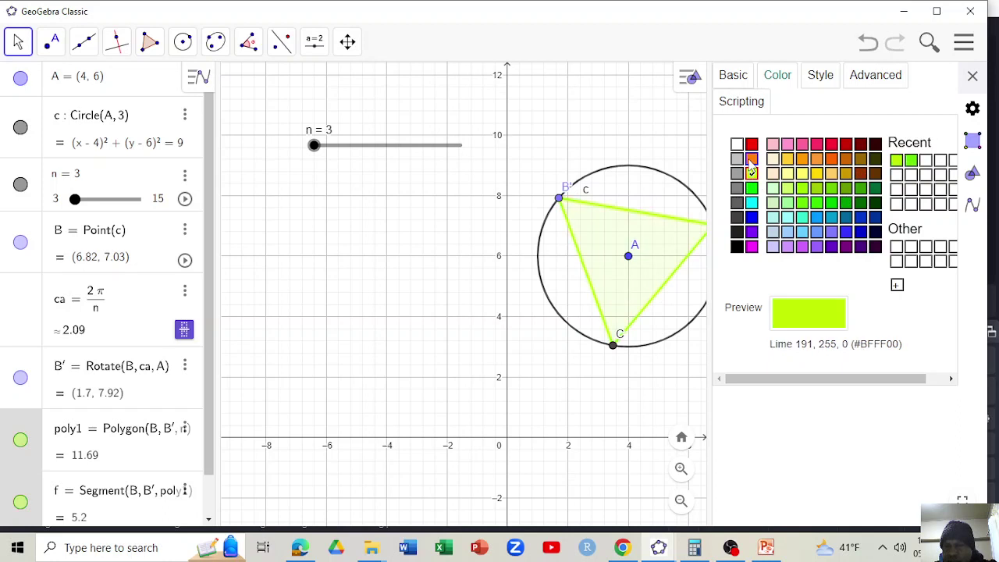
{"action": "left_click", "coordinate": [751, 159]}
{"action": "left_click", "coordinate": [752, 247]}
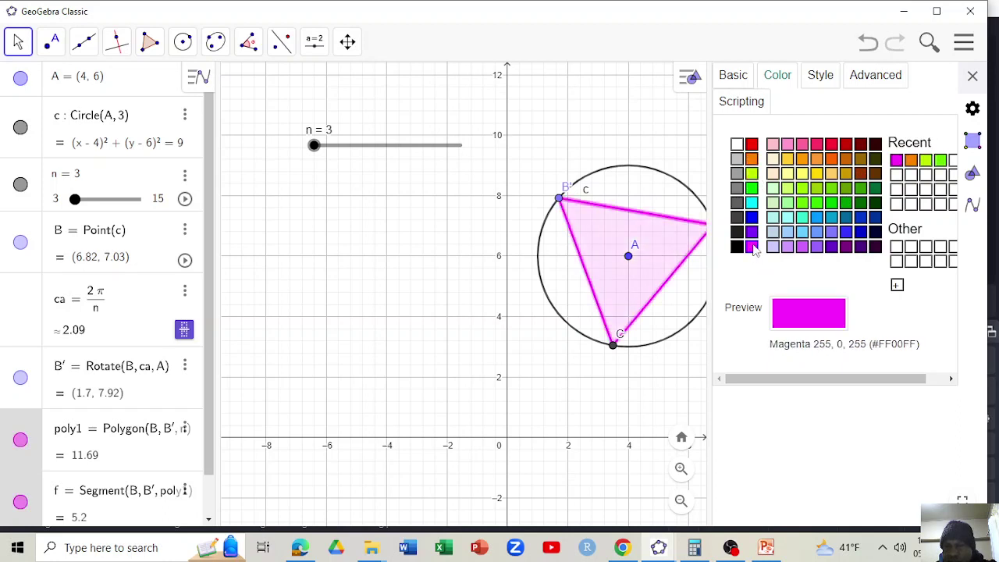
{"action": "left_click", "coordinate": [972, 76]}
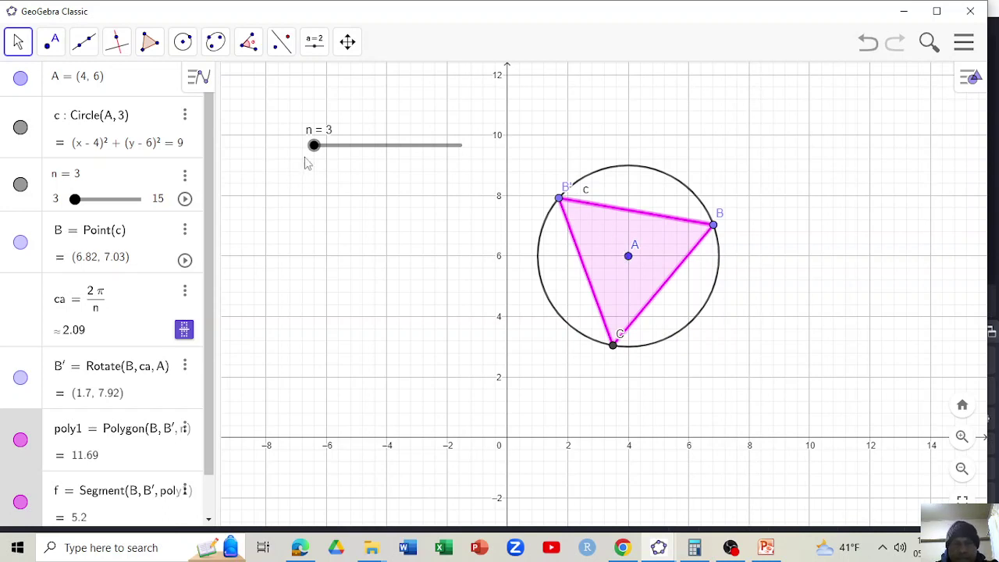
- Start the animation of the n slider to cycle the inscribed polygon through its side counts
{"action": "right_click", "coordinate": [338, 149]}
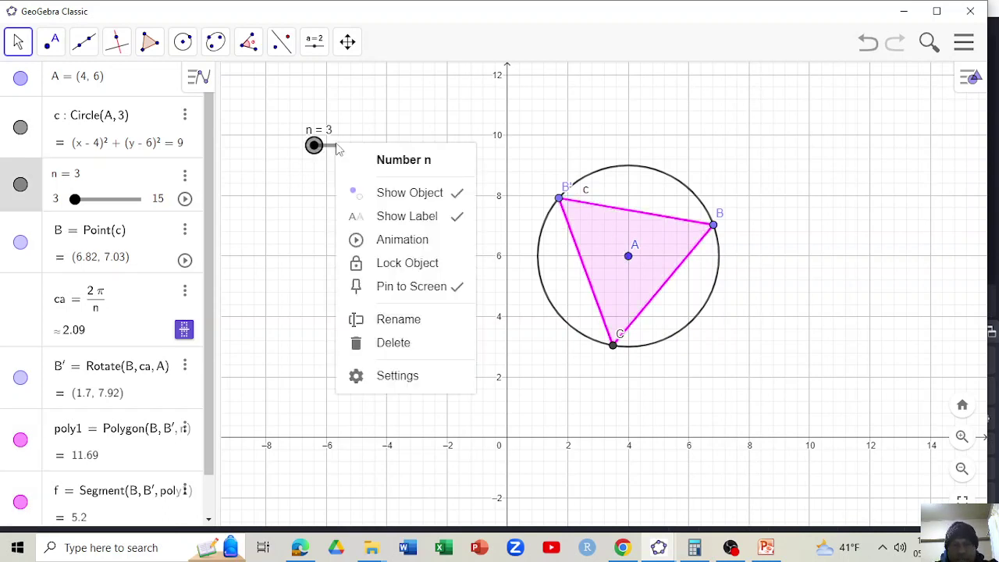
{"action": "left_click", "coordinate": [390, 239]}
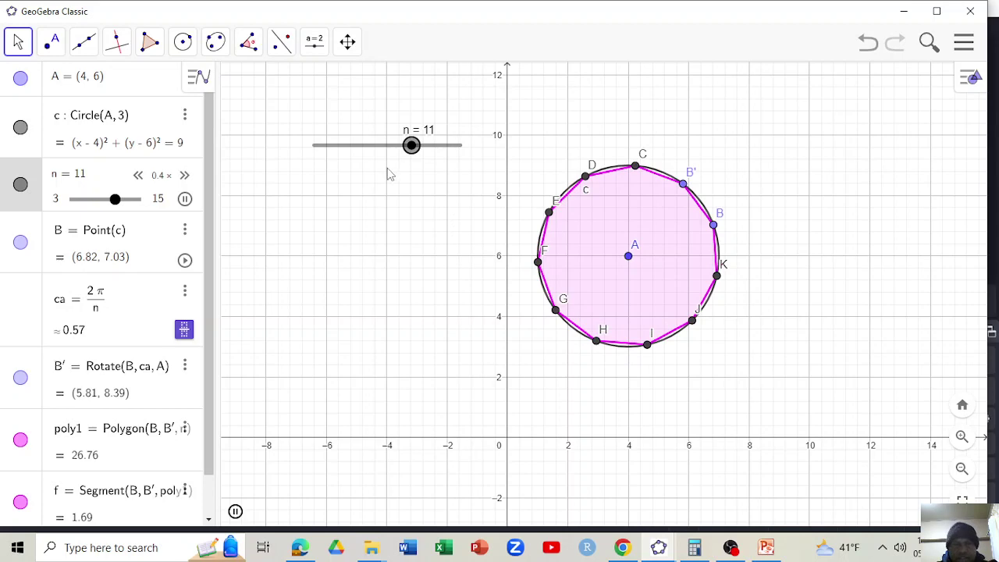
{"action": "left_click", "coordinate": [730, 548]}
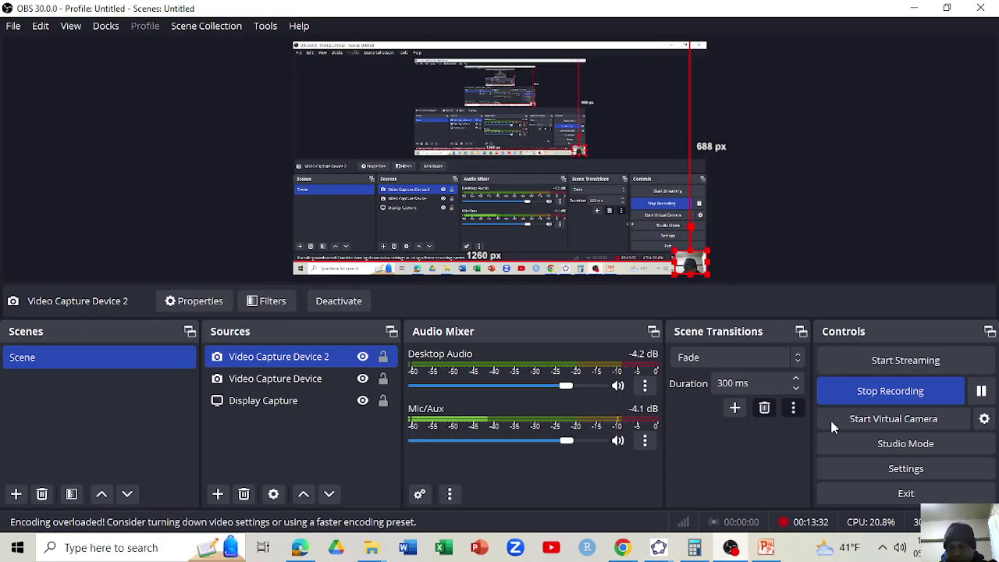